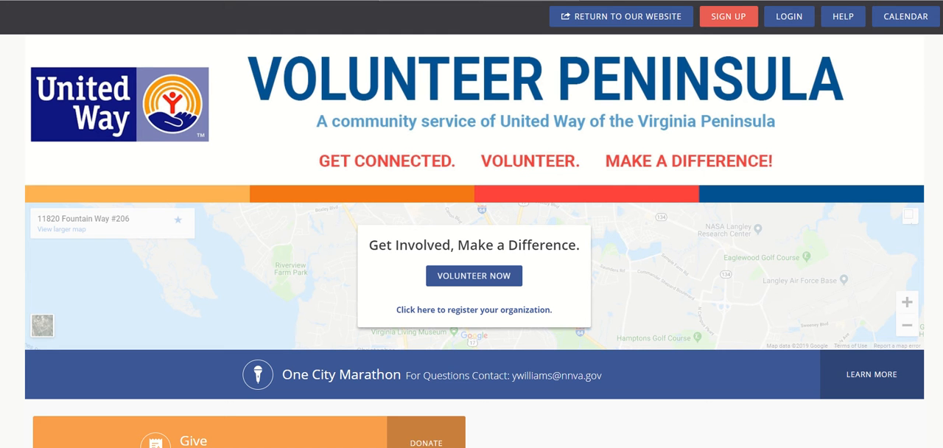
Log in to the Volunteer Peninsula site with the prefilled account credentials
{"action": "left_click", "coordinate": [794, 21]}
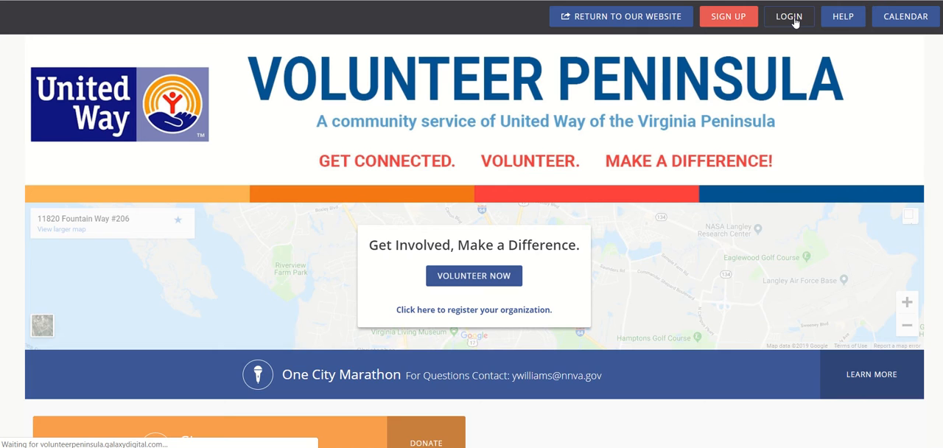
{"action": "scroll", "coordinate": [691, 265], "scroll_direction": "down", "scroll_amount": 2}
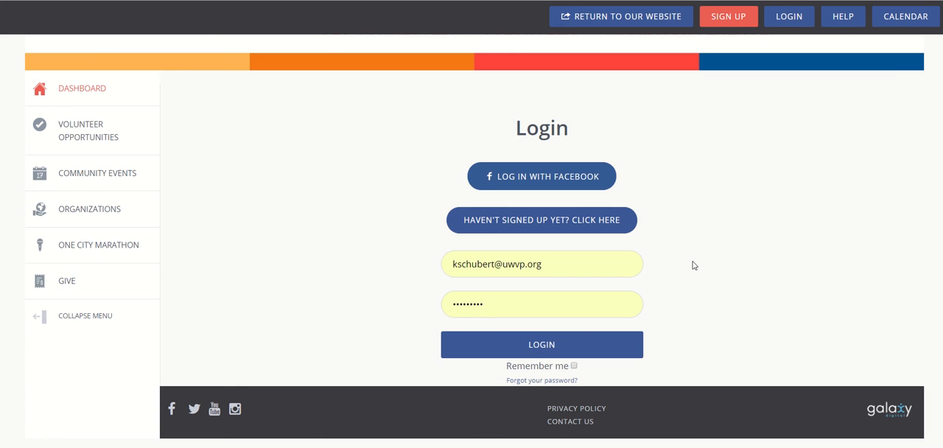
{"action": "left_click", "coordinate": [575, 339]}
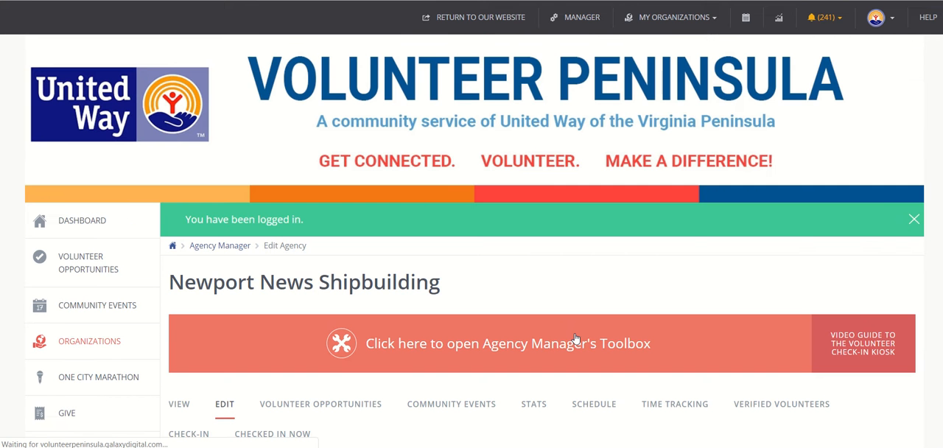
Open the management page of the United Way of the Virginia Peninsula organization
{"action": "left_click", "coordinate": [653, 22]}
{"action": "left_click", "coordinate": [654, 77]}
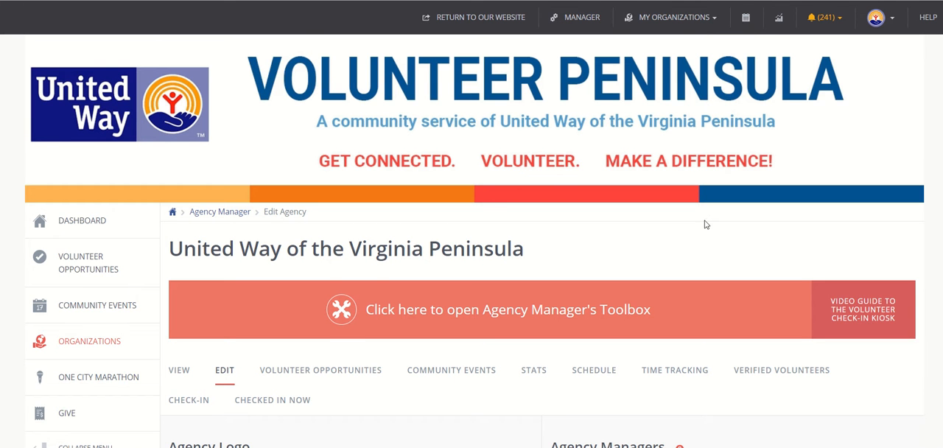
{"action": "scroll", "coordinate": [702, 262], "scroll_direction": "down", "scroll_amount": 3}
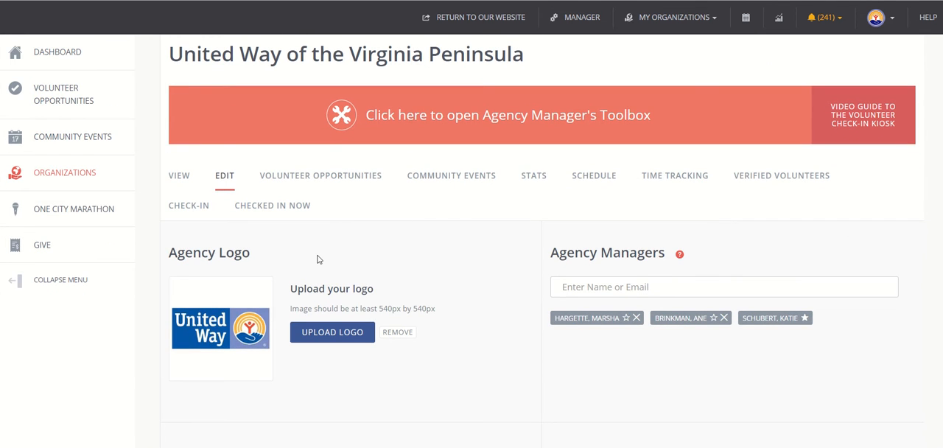
{"action": "scroll", "coordinate": [318, 259], "scroll_direction": "down", "scroll_amount": 1}
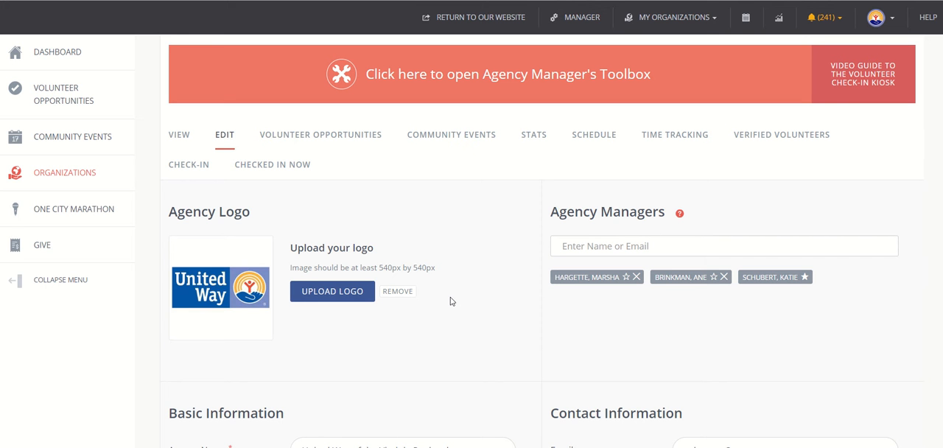
Go to the organization's volunteer opportunities and start creating a new need
{"action": "left_click", "coordinate": [306, 142]}
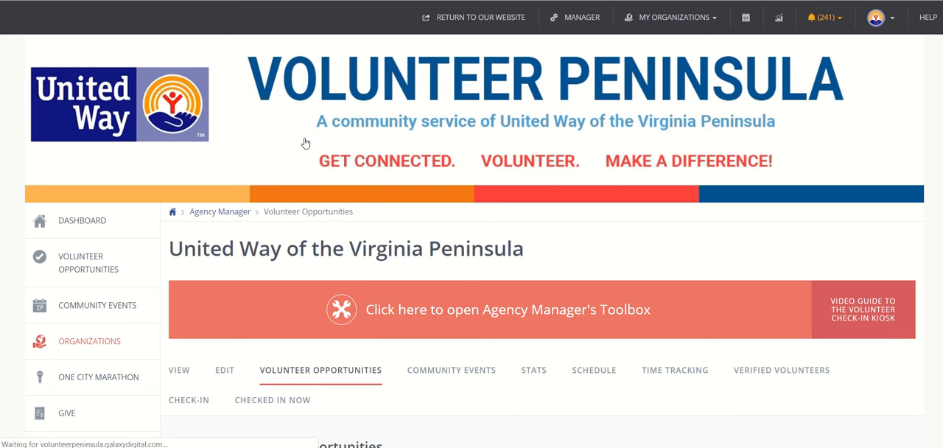
{"action": "scroll", "coordinate": [400, 279], "scroll_direction": "down", "scroll_amount": 4}
{"action": "scroll", "coordinate": [400, 278], "scroll_direction": "down", "scroll_amount": 2}
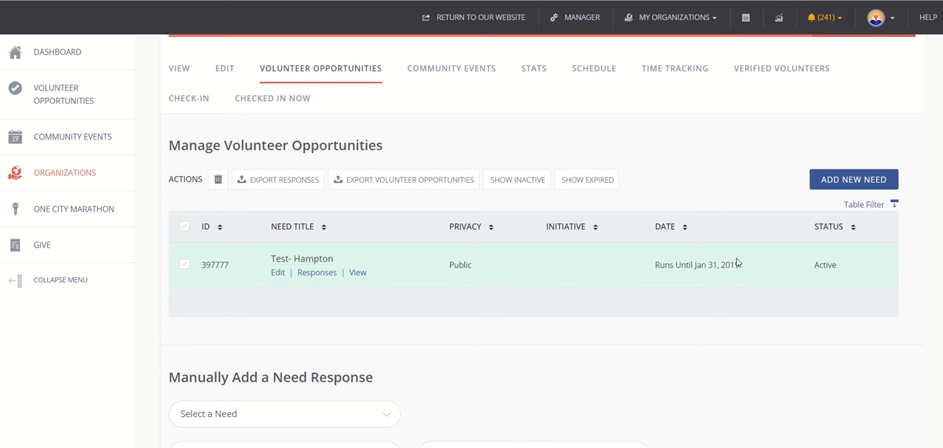
{"action": "left_click", "coordinate": [870, 184]}
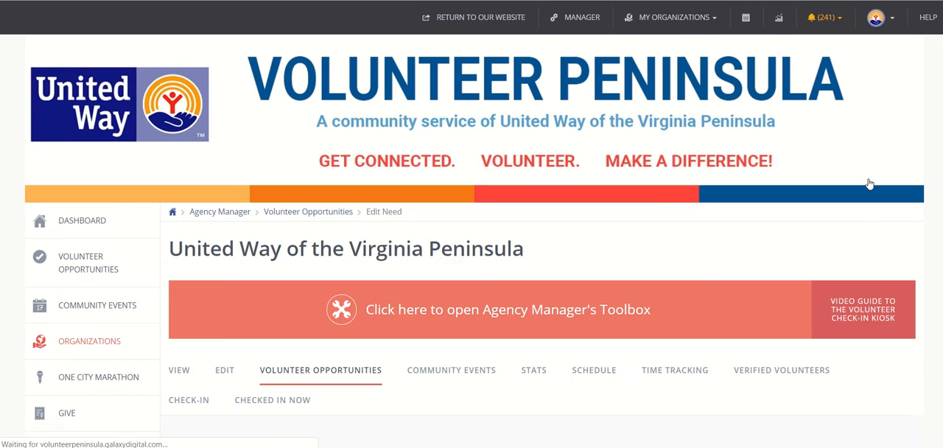
Title the new need "Test- Yorktown"
{"action": "scroll", "coordinate": [519, 351], "scroll_direction": "down", "scroll_amount": 3}
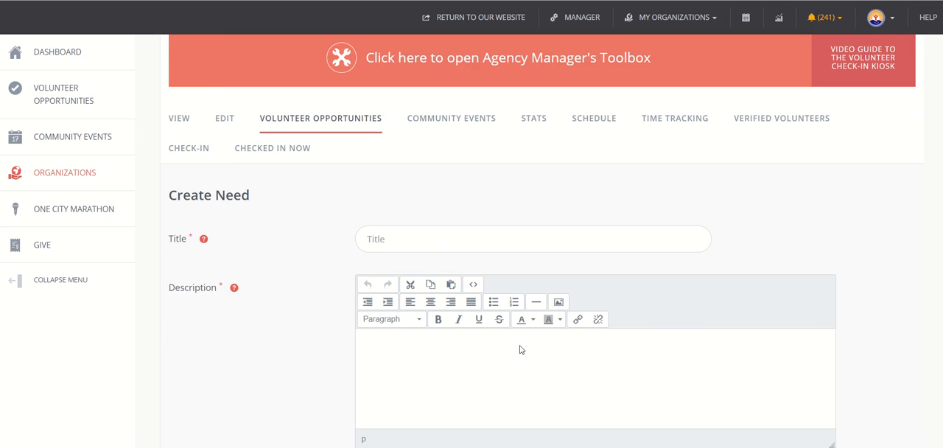
{"action": "scroll", "coordinate": [519, 350], "scroll_direction": "down", "scroll_amount": 1}
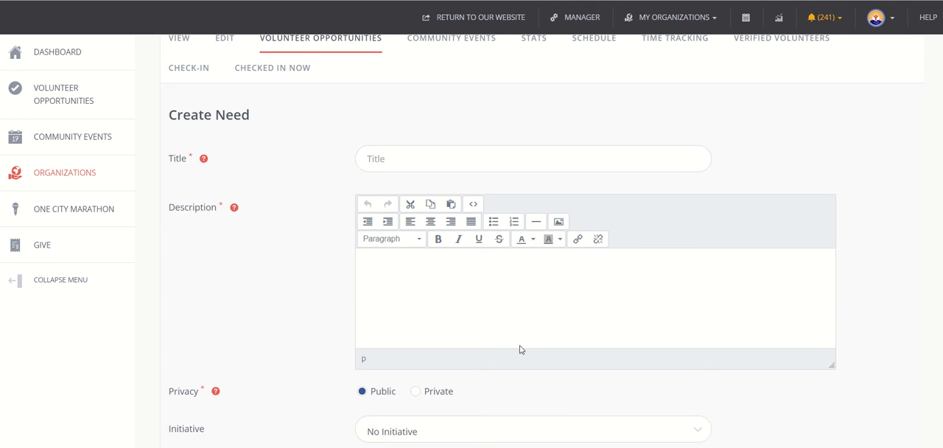
{"action": "left_click", "coordinate": [444, 164]}
{"action": "type", "text": "Test"}
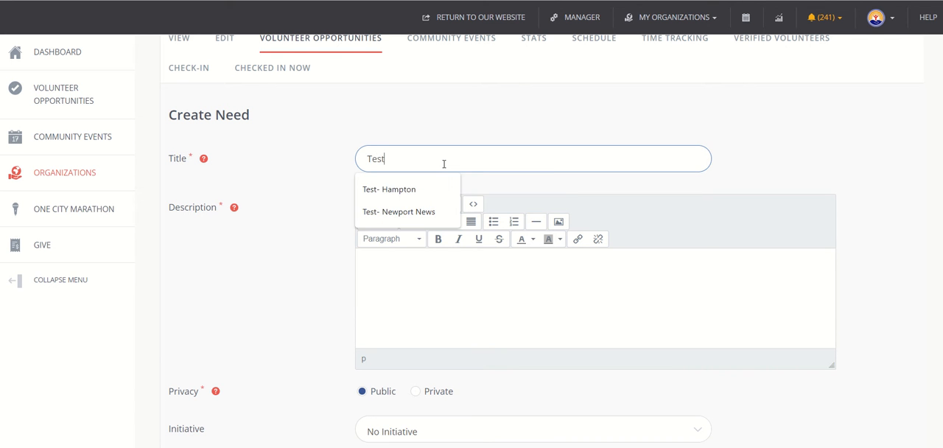
{"action": "type", "text": "- Yor"}
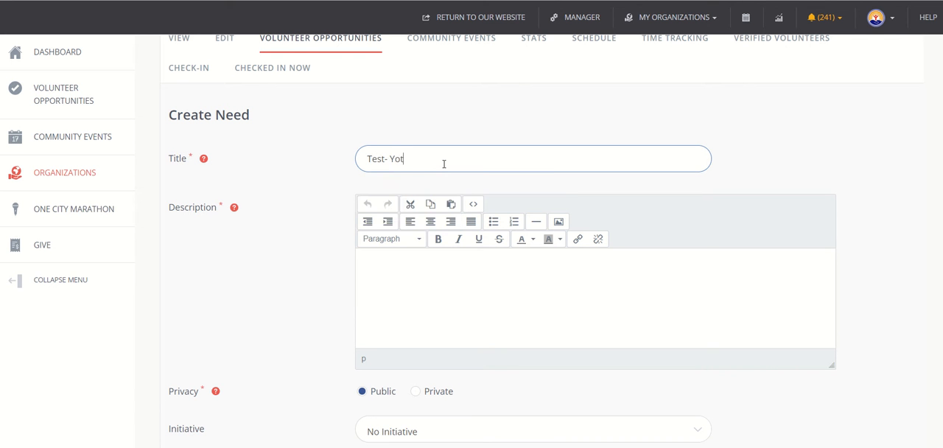
{"action": "type", "text": "ktown"}
Enter "ABC" as the need's description
{"action": "left_click", "coordinate": [471, 293]}
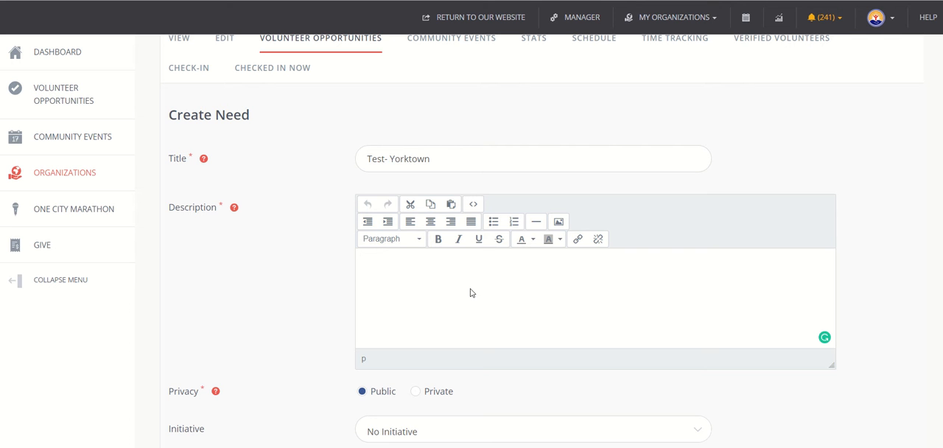
{"action": "left_click", "coordinate": [389, 298]}
{"action": "type", "text": "ABC"}
Try the Private privacy option for the need and return it to Public
{"action": "scroll", "coordinate": [374, 304], "scroll_direction": "down", "scroll_amount": 2}
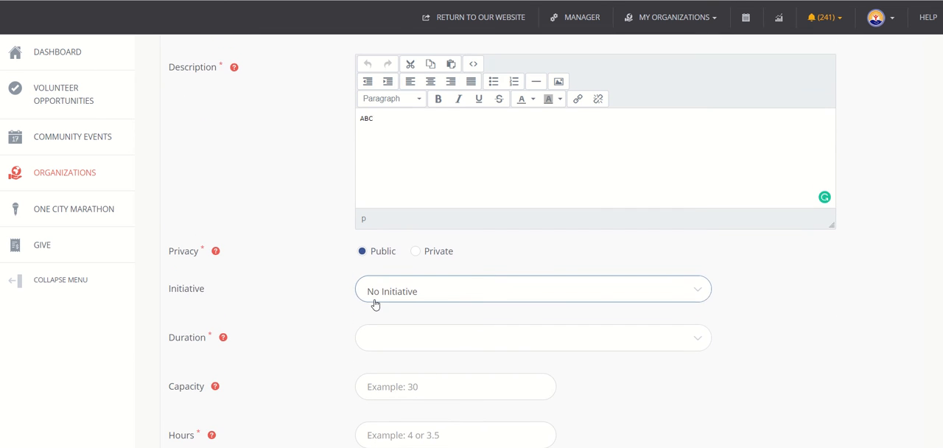
{"action": "scroll", "coordinate": [374, 304], "scroll_direction": "down", "scroll_amount": 1}
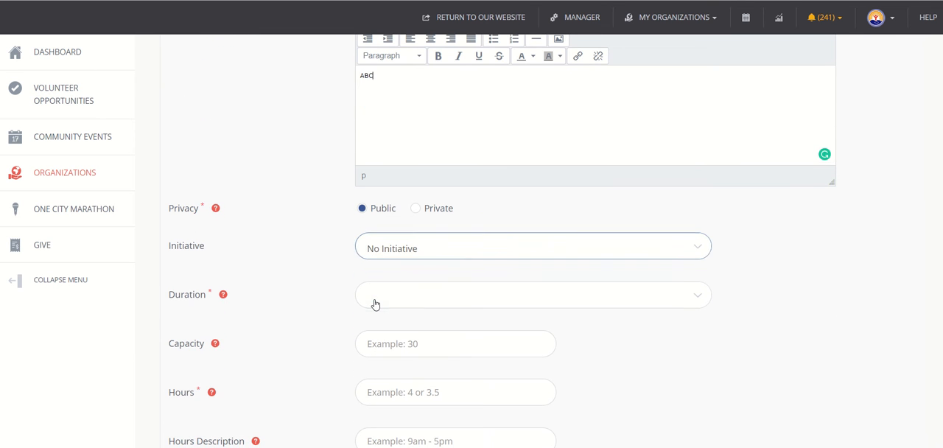
{"action": "left_click", "coordinate": [418, 209]}
{"action": "left_click", "coordinate": [372, 211]}
Review the initiatives available for the need without choosing one
{"action": "scroll", "coordinate": [329, 253], "scroll_direction": "down", "scroll_amount": 1}
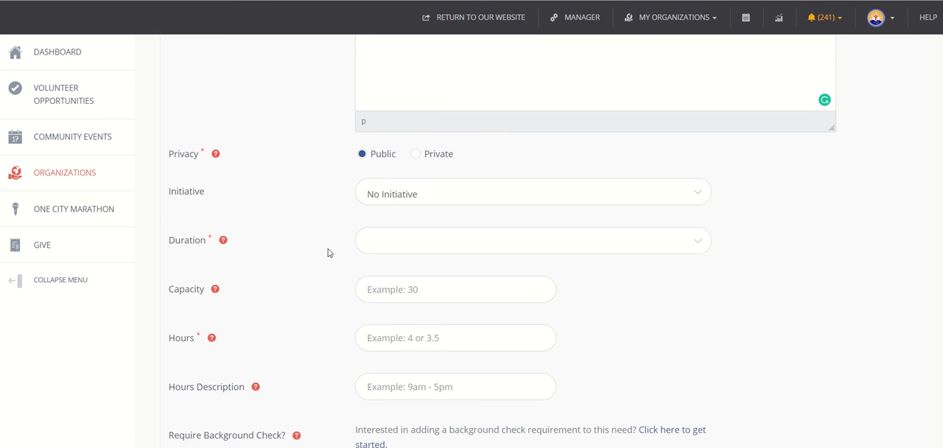
{"action": "left_click", "coordinate": [431, 190]}
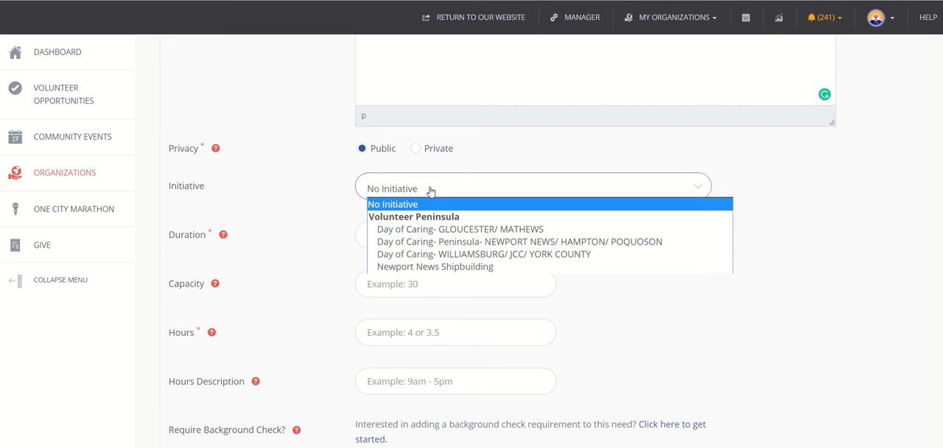
{"action": "left_click", "coordinate": [342, 176]}
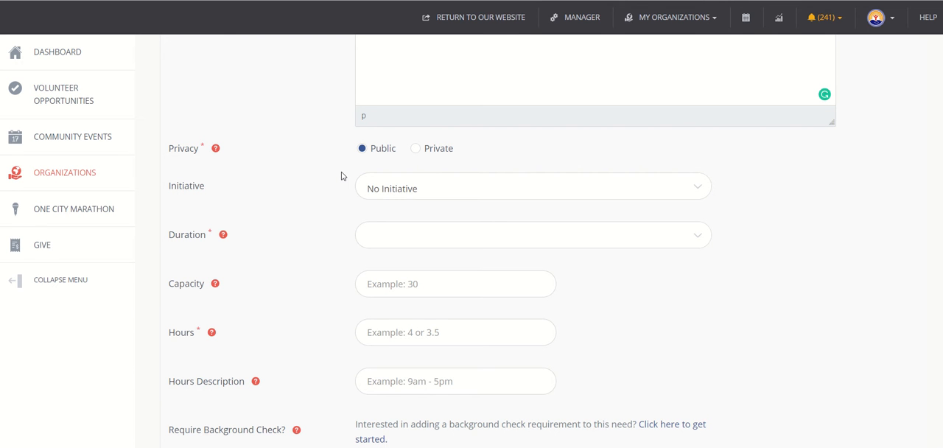
{"action": "left_click", "coordinate": [374, 189]}
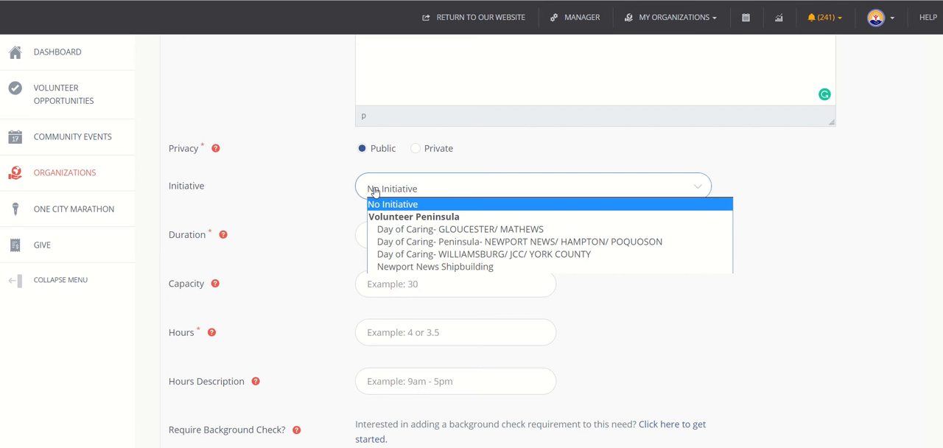
{"action": "left_click", "coordinate": [322, 232]}
Set the need's duration to Is Ongoing
{"action": "left_click", "coordinate": [398, 244]}
{"action": "left_click", "coordinate": [398, 243]}
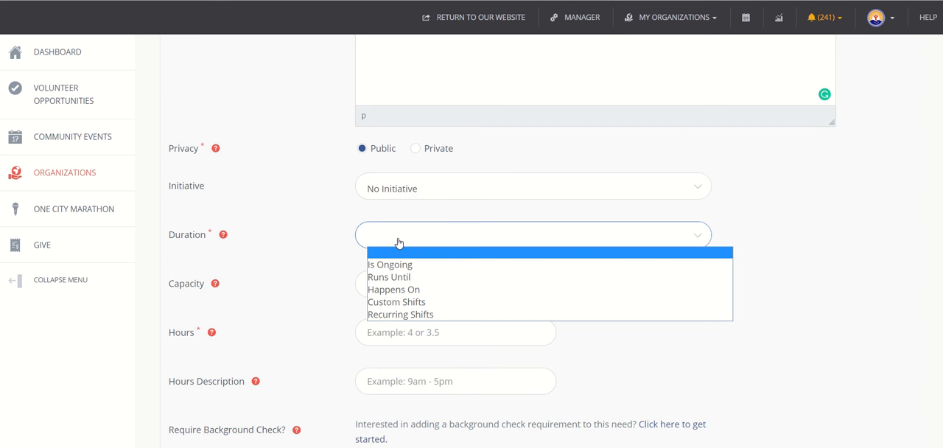
{"action": "scroll", "coordinate": [398, 243], "scroll_direction": "down", "scroll_amount": 1}
{"action": "left_click", "coordinate": [398, 201]}
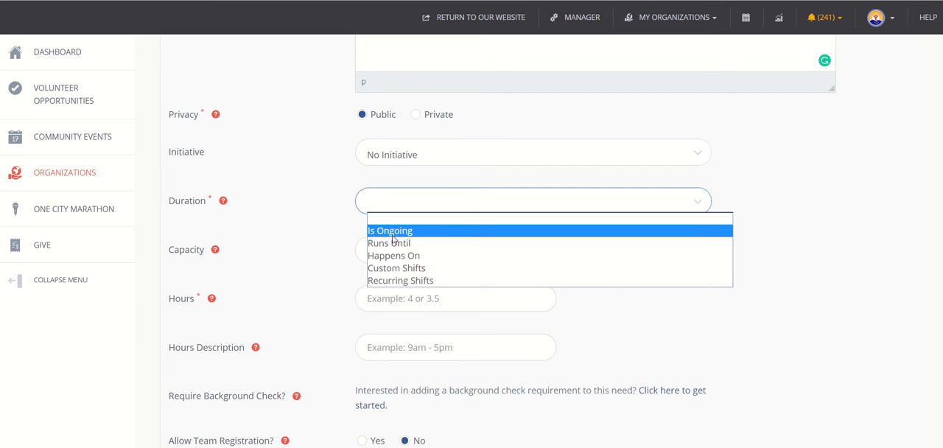
{"action": "left_click", "coordinate": [393, 232]}
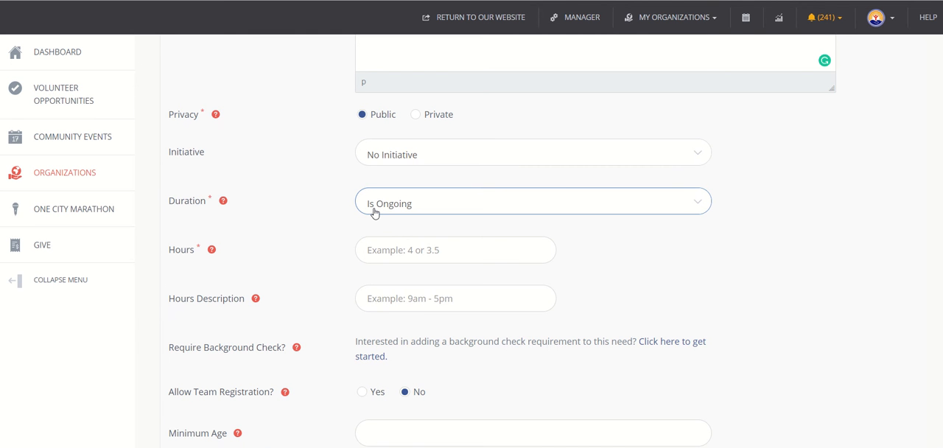
Change the need's duration to Runs Until with a need date of 01/31/2019
{"action": "left_click", "coordinate": [374, 212]}
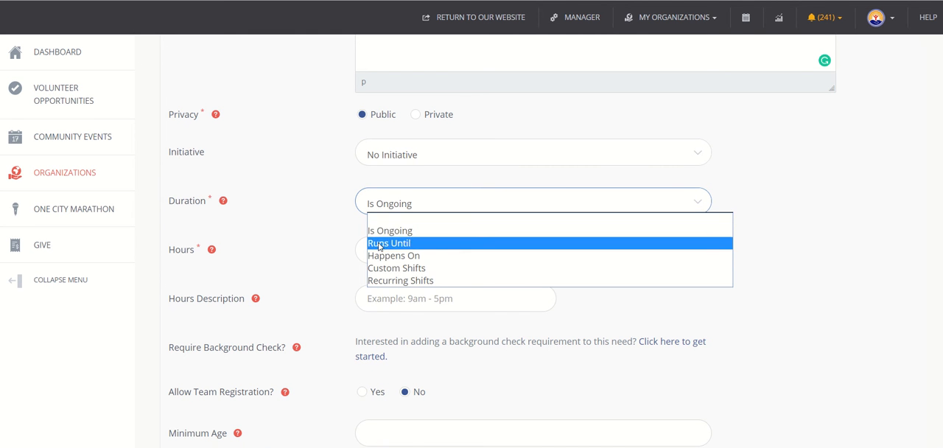
{"action": "left_click", "coordinate": [379, 244]}
{"action": "left_click", "coordinate": [421, 248]}
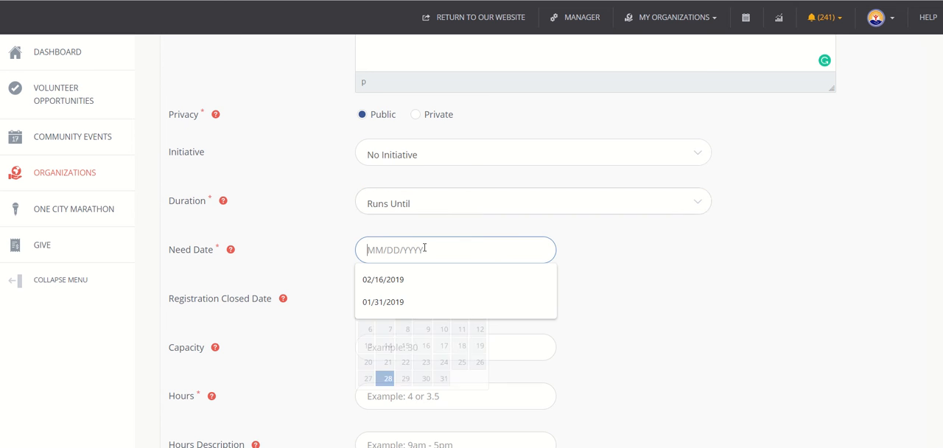
{"action": "left_click", "coordinate": [446, 380]}
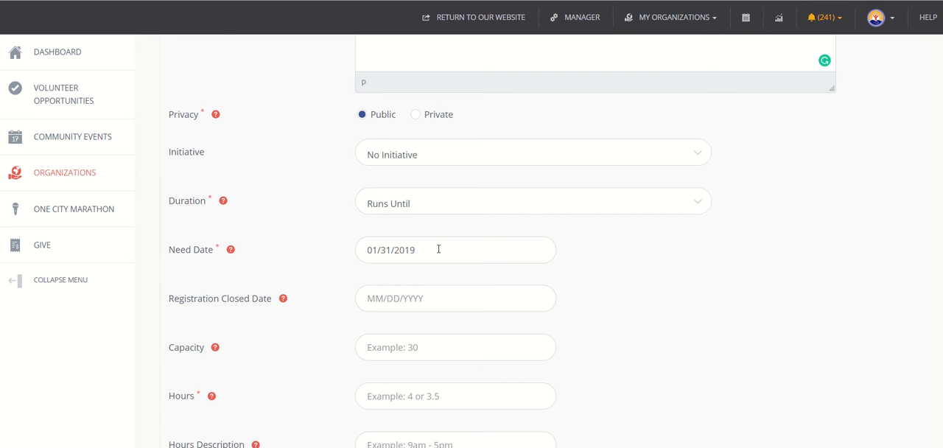
Switch the need's duration to Happens On and set the need date to 01/31/2019
{"action": "left_click", "coordinate": [417, 206]}
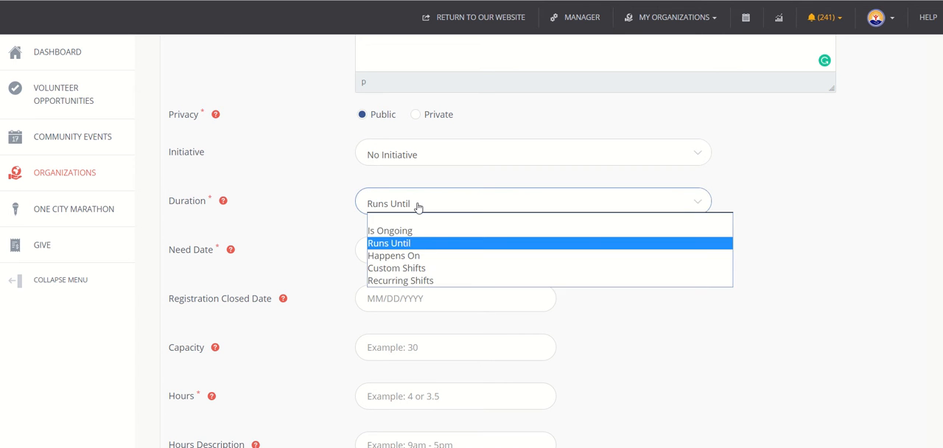
{"action": "left_click", "coordinate": [396, 256]}
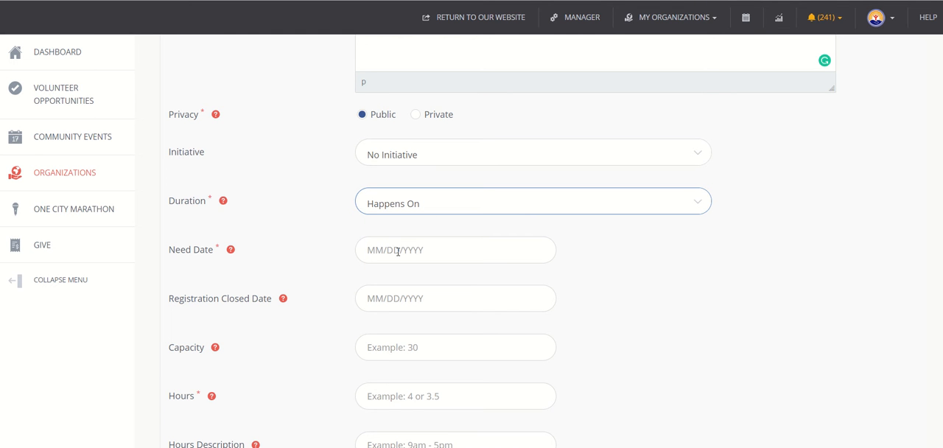
{"action": "left_click", "coordinate": [398, 251]}
{"action": "left_click", "coordinate": [441, 380]}
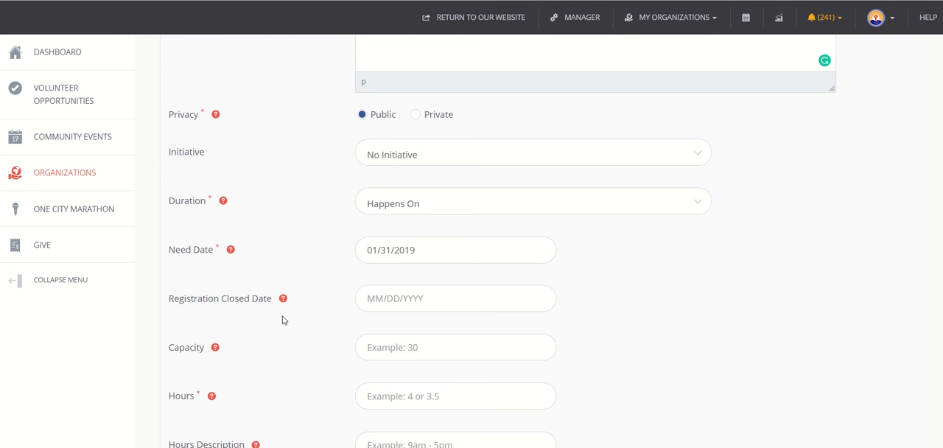
Set the registration closed date to 01/29/2019 and the need's capacity to 10
{"action": "left_click", "coordinate": [387, 309]}
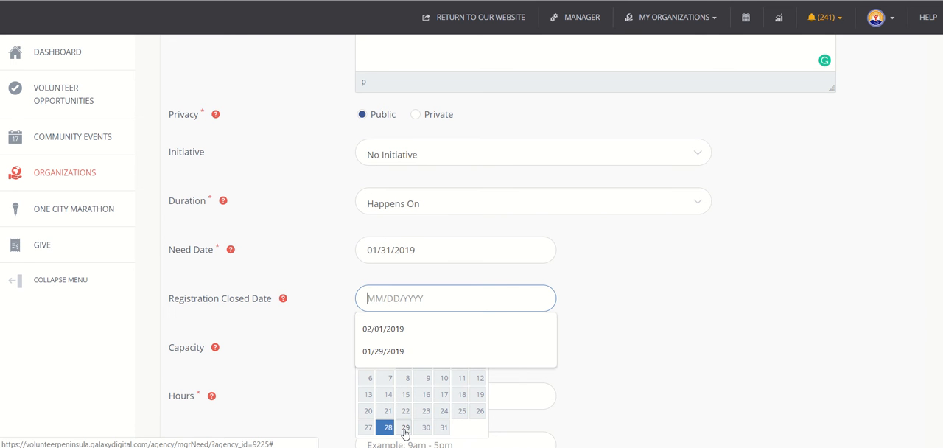
{"action": "left_click", "coordinate": [405, 434]}
{"action": "scroll", "coordinate": [440, 297], "scroll_direction": "down", "scroll_amount": 2}
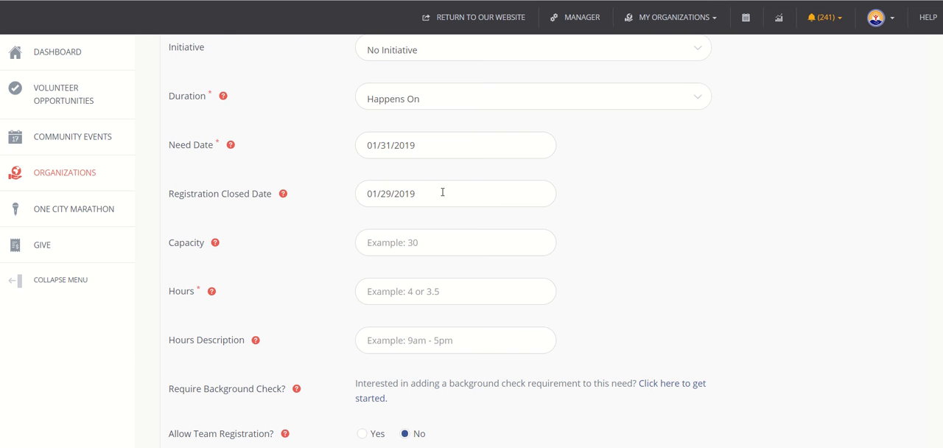
{"action": "left_click", "coordinate": [386, 251]}
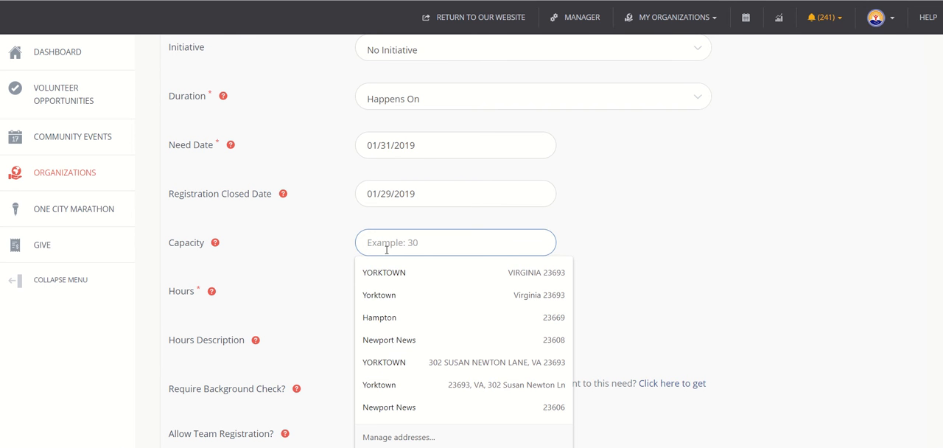
{"action": "type", "text": "10"}
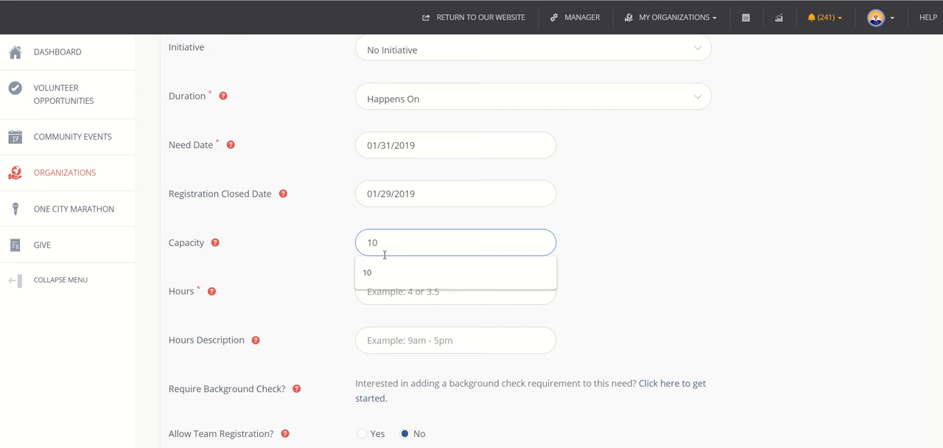
{"action": "left_click", "coordinate": [378, 275]}
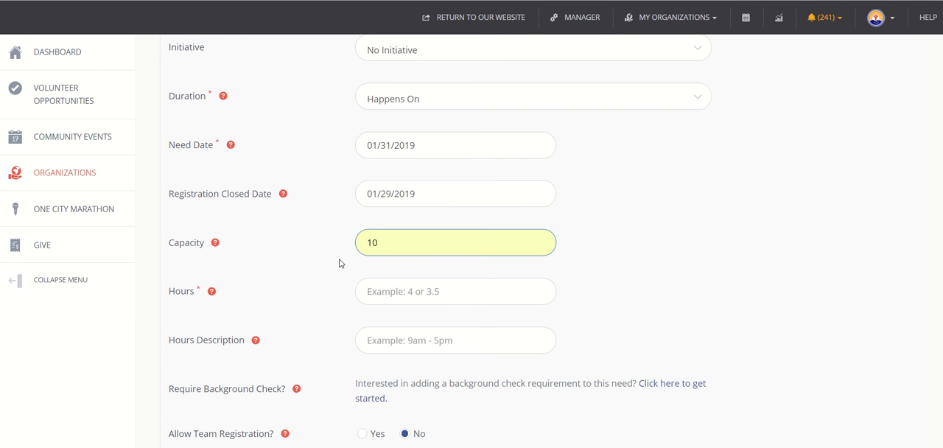
{"action": "scroll", "coordinate": [340, 263], "scroll_direction": "down", "scroll_amount": 1}
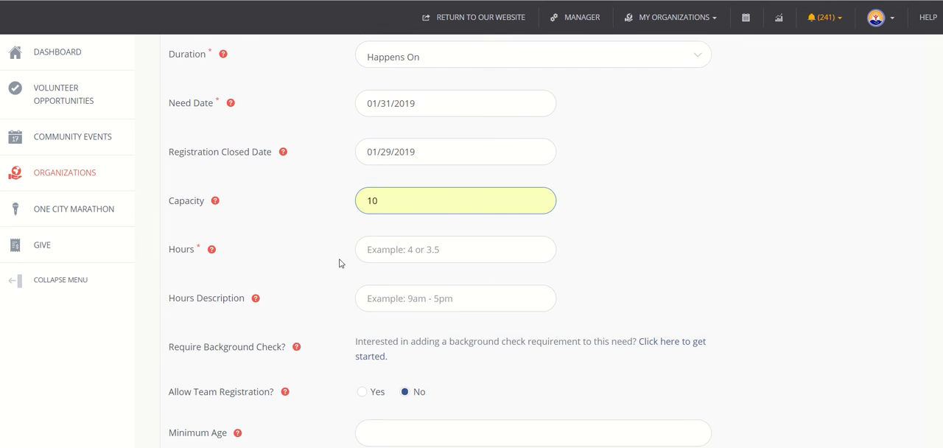
Fill in the need's hours as "7am- 11am or 11am- 1:30pm"
{"action": "left_click", "coordinate": [403, 235]}
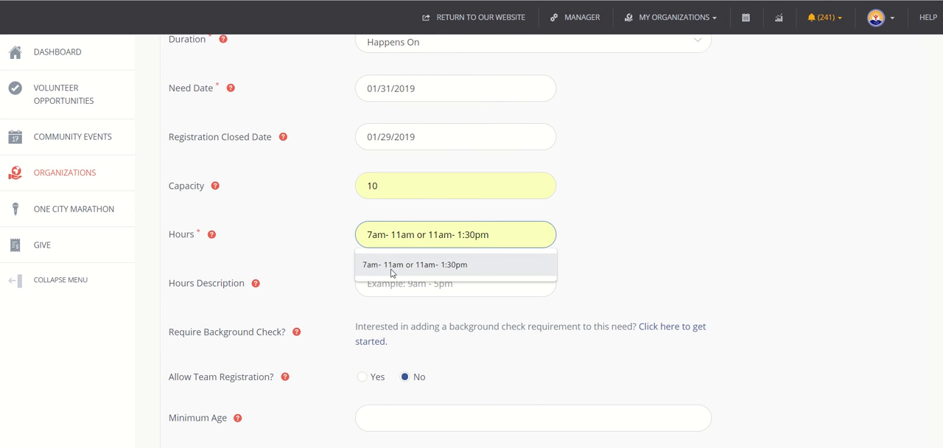
{"action": "left_click", "coordinate": [391, 265]}
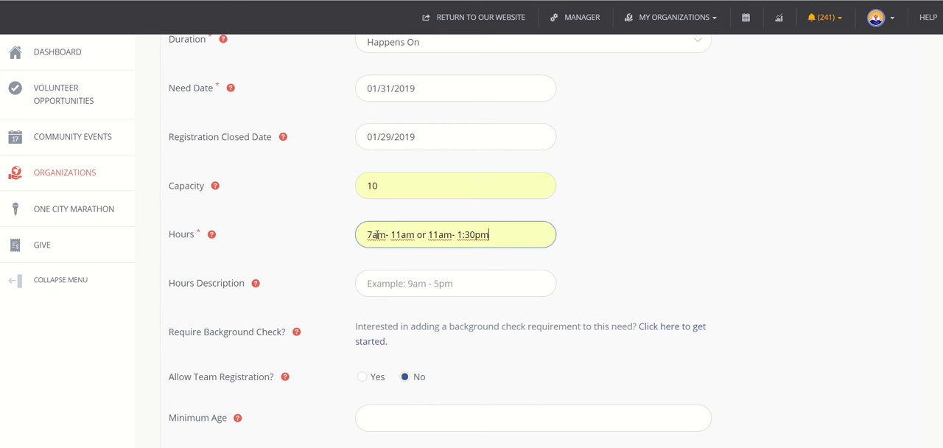
{"action": "left_click_drag", "start_coordinate": [377, 235], "coordinate": [489, 237]}
{"action": "left_click", "coordinate": [427, 239]}
{"action": "left_click", "coordinate": [499, 243]}
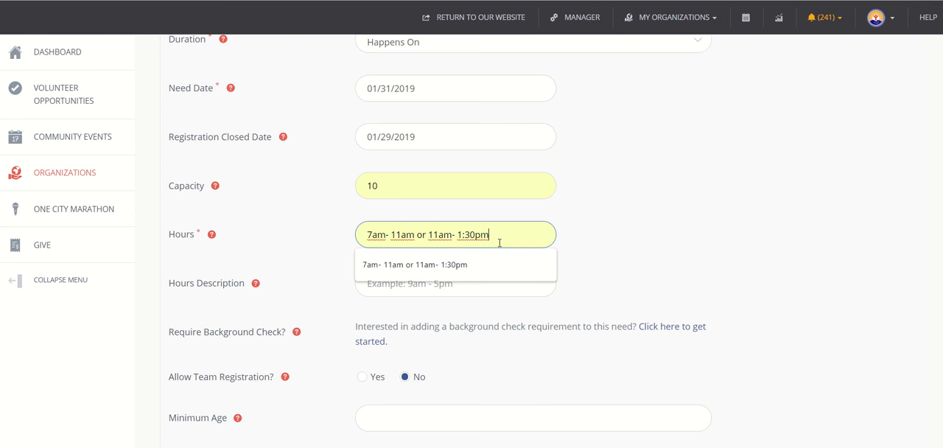
{"action": "left_click", "coordinate": [329, 278]}
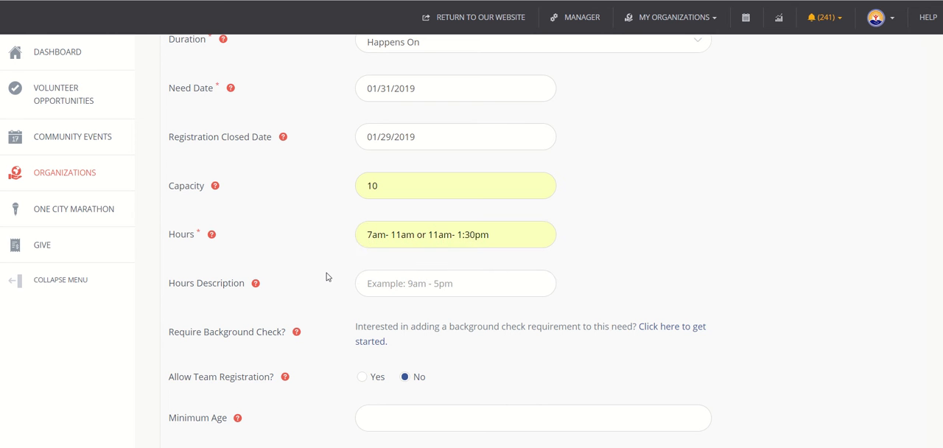
Shorten the need's hours entry to "7am- 11am"
{"action": "left_click_drag", "start_coordinate": [423, 237], "coordinate": [722, 135]}
{"action": "key", "text": "BackSpace"}
{"action": "key", "text": "BackSpace"}
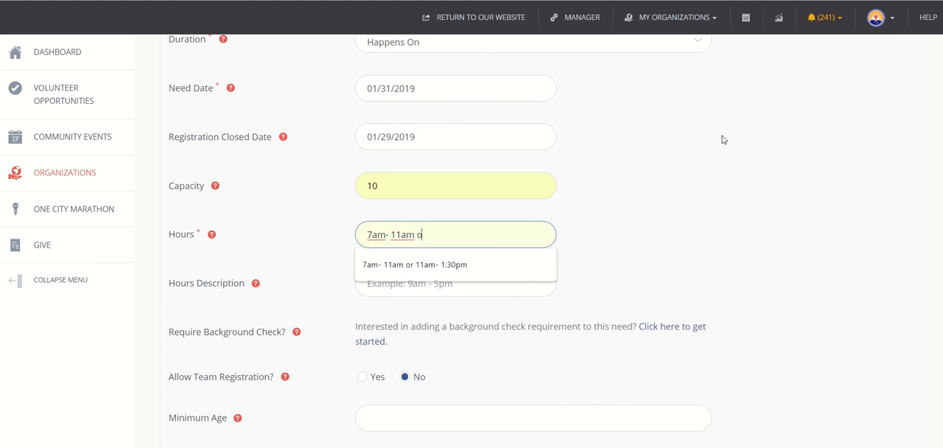
{"action": "left_click", "coordinate": [274, 273]}
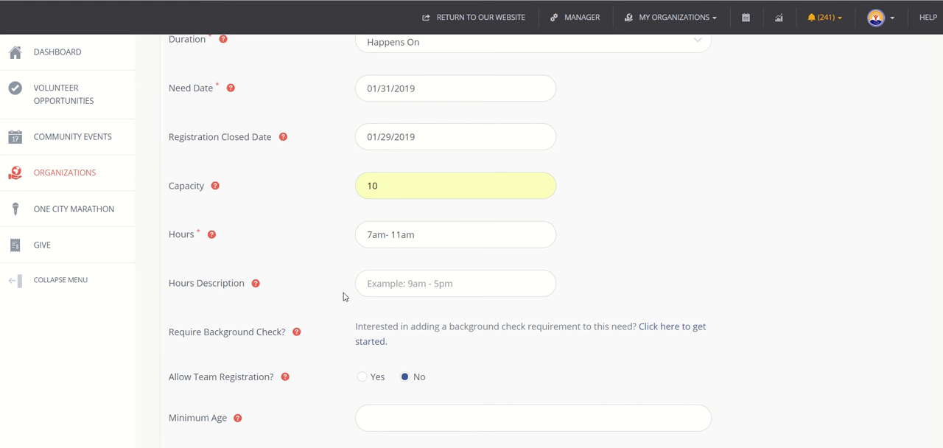
Replace the need's hours entry with "morning"
{"action": "scroll", "coordinate": [337, 291], "scroll_direction": "down", "scroll_amount": 2}
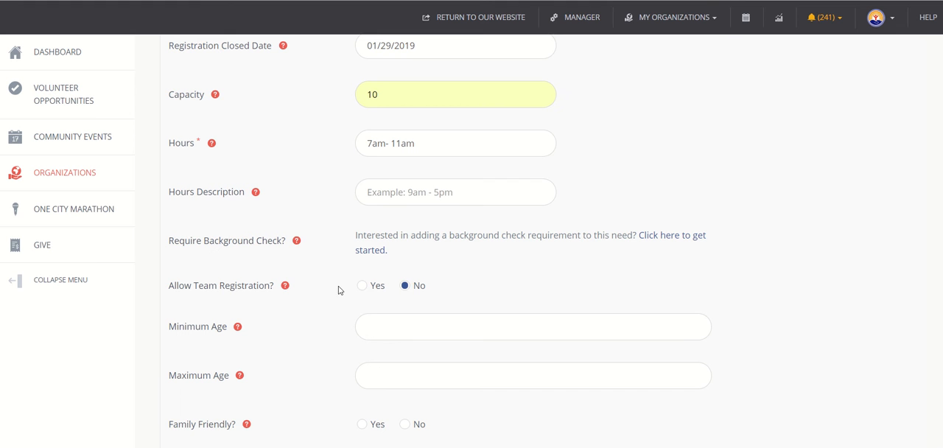
{"action": "left_click", "coordinate": [415, 191]}
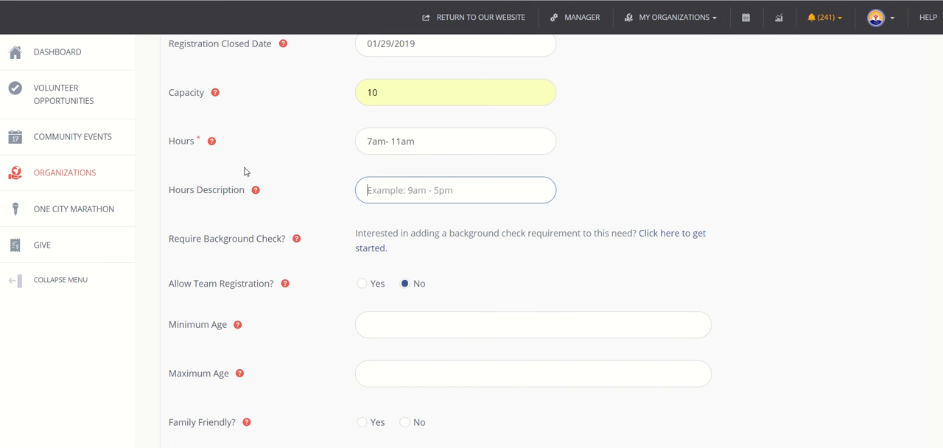
{"action": "left_click_drag", "start_coordinate": [438, 141], "coordinate": [302, 148]}
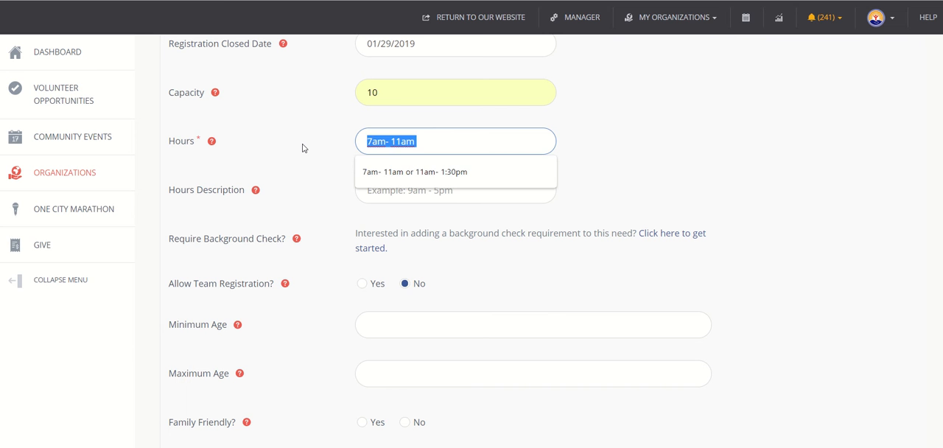
{"action": "type", "text": "morning"}
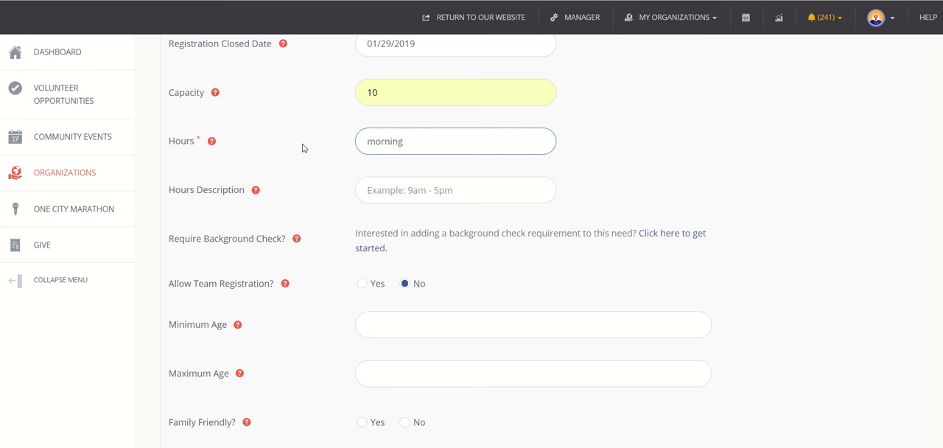
{"action": "left_click", "coordinate": [354, 187]}
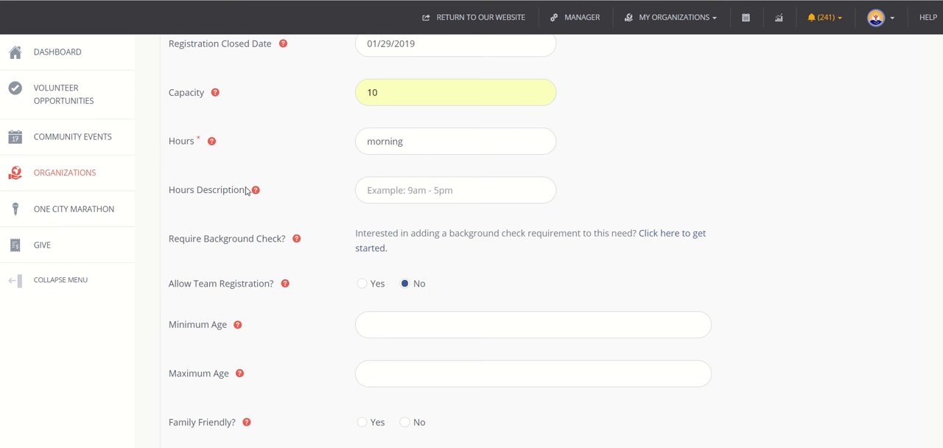
Review the help notes for Privacy and Duration and the need's background check requirement
{"action": "scroll", "coordinate": [247, 190], "scroll_direction": "up", "scroll_amount": 5}
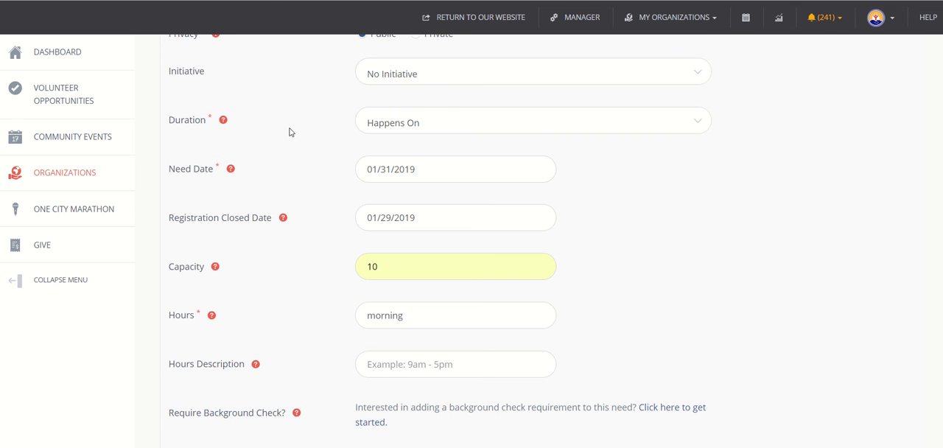
{"action": "scroll", "coordinate": [290, 131], "scroll_direction": "up", "scroll_amount": 2}
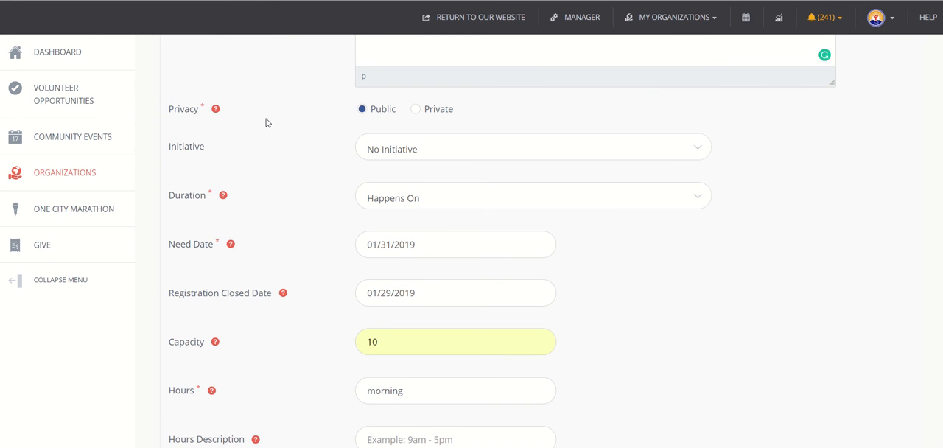
{"action": "mouse_move", "coordinate": [217, 113]}
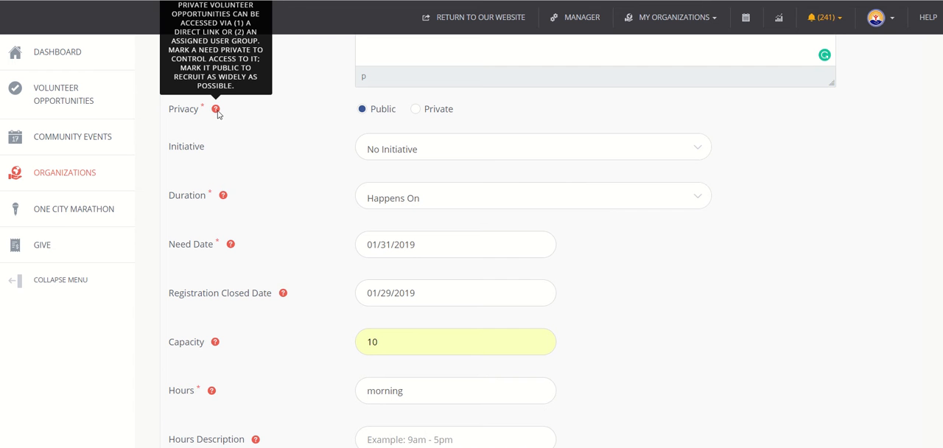
{"action": "mouse_move", "coordinate": [222, 197]}
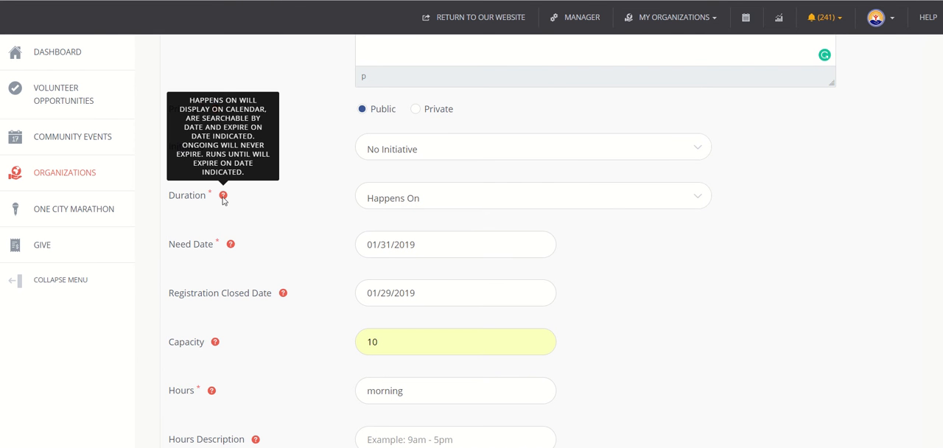
{"action": "scroll", "coordinate": [303, 234], "scroll_direction": "down", "scroll_amount": 3}
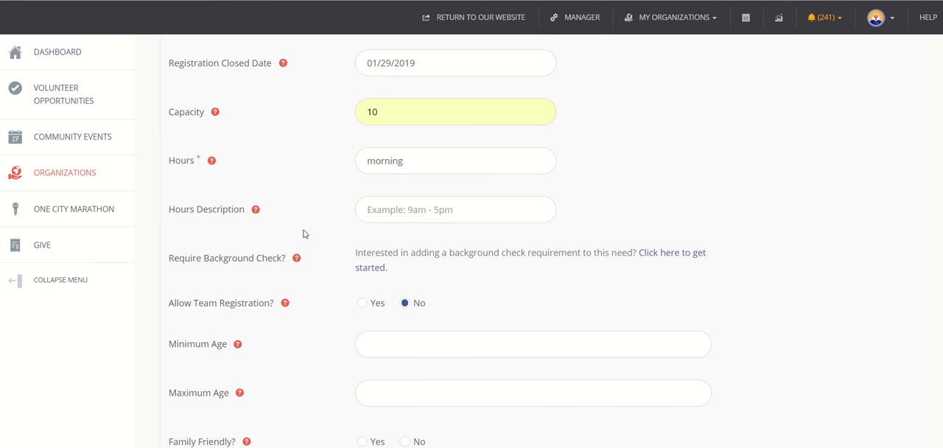
{"action": "scroll", "coordinate": [303, 233], "scroll_direction": "down", "scroll_amount": 1}
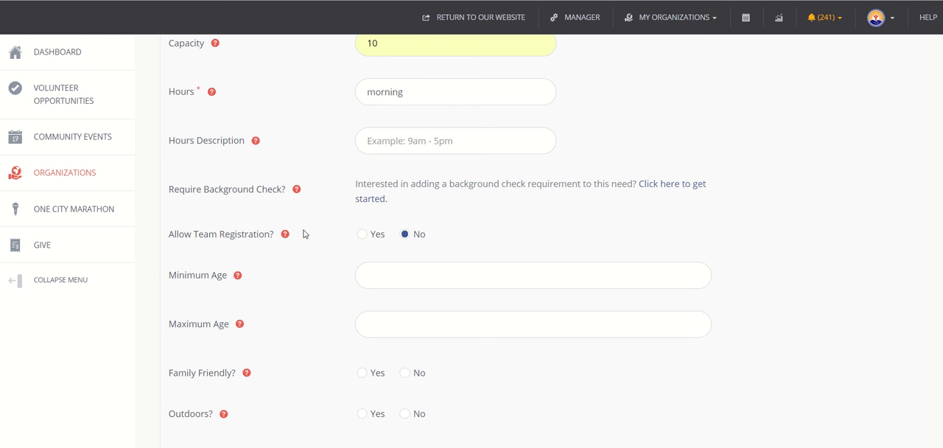
{"action": "left_click_drag", "start_coordinate": [189, 188], "coordinate": [279, 185]}
{"action": "left_click", "coordinate": [279, 185]}
{"action": "scroll", "coordinate": [280, 185], "scroll_direction": "down", "scroll_amount": 1}
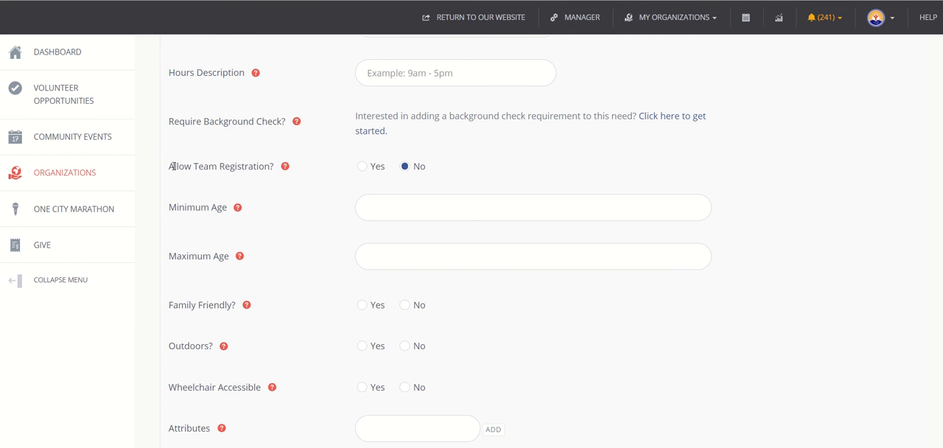
Allow team registration for the need
{"action": "left_click_drag", "start_coordinate": [174, 166], "coordinate": [309, 169]}
{"action": "left_click", "coordinate": [310, 171]}
{"action": "left_click", "coordinate": [361, 167]}
Set the need's minimum age to 12
{"action": "left_click", "coordinate": [415, 213]}
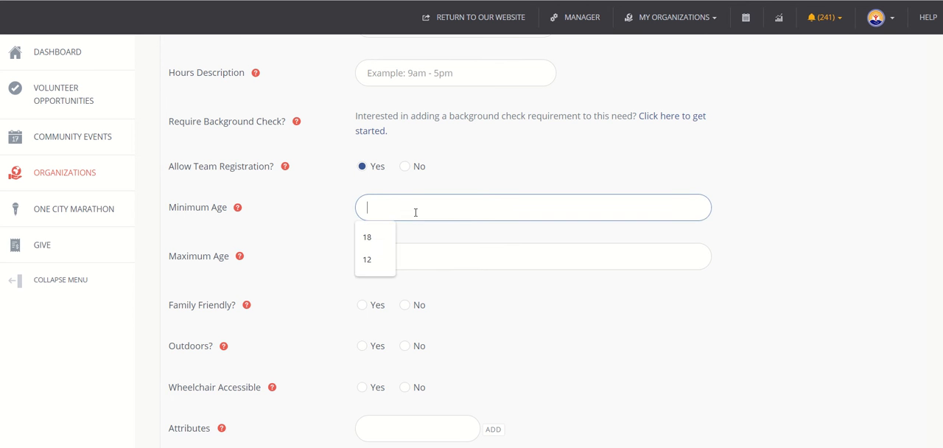
{"action": "left_click", "coordinate": [328, 200]}
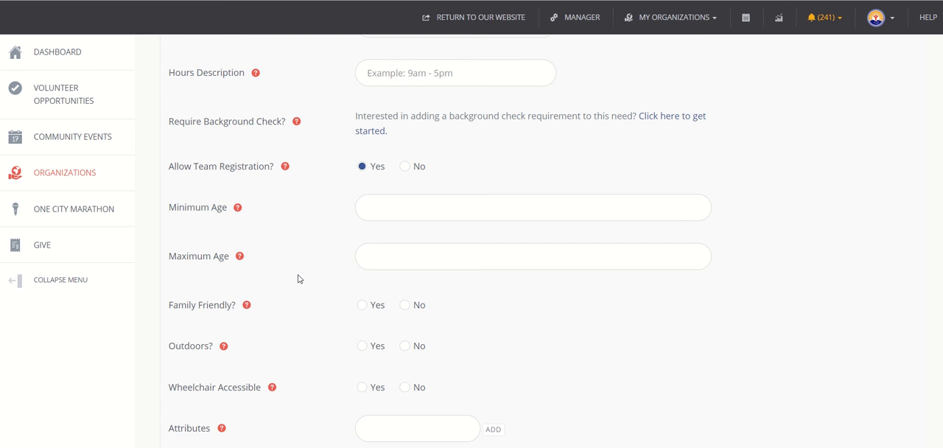
{"action": "left_click", "coordinate": [385, 208]}
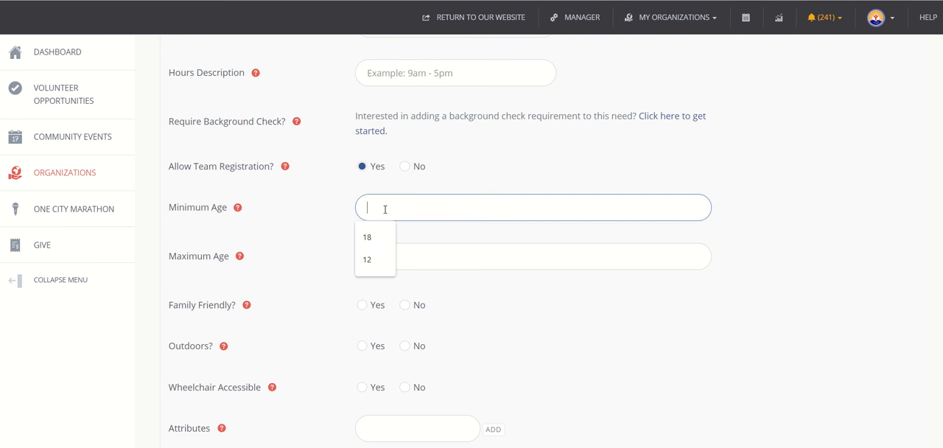
{"action": "type", "text": "12"}
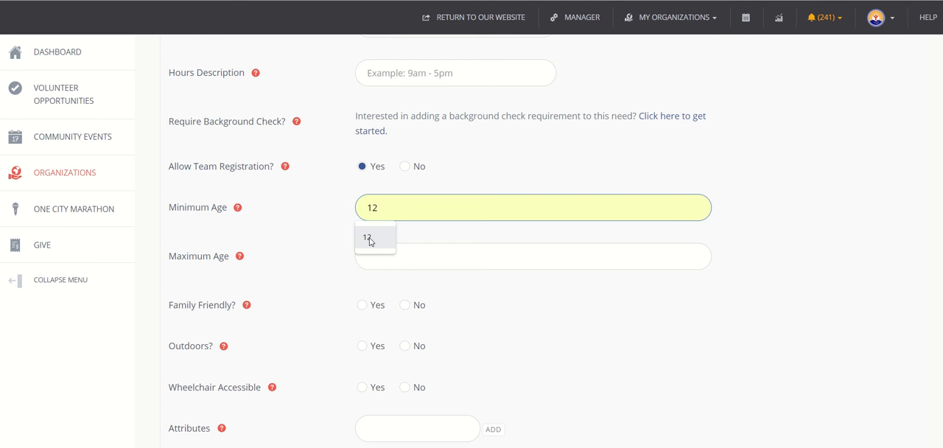
{"action": "left_click", "coordinate": [370, 240]}
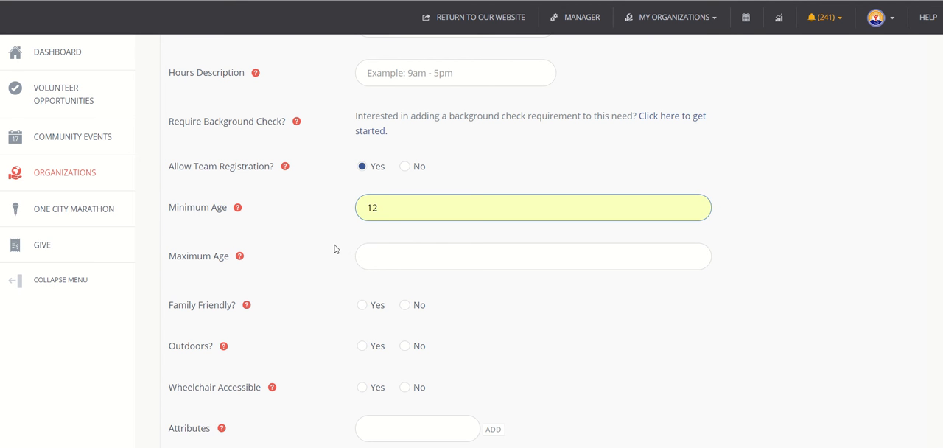
{"action": "left_click", "coordinate": [334, 248]}
Mark the need as family friendly and as taking place outdoors
{"action": "scroll", "coordinate": [335, 248], "scroll_direction": "down", "scroll_amount": 3}
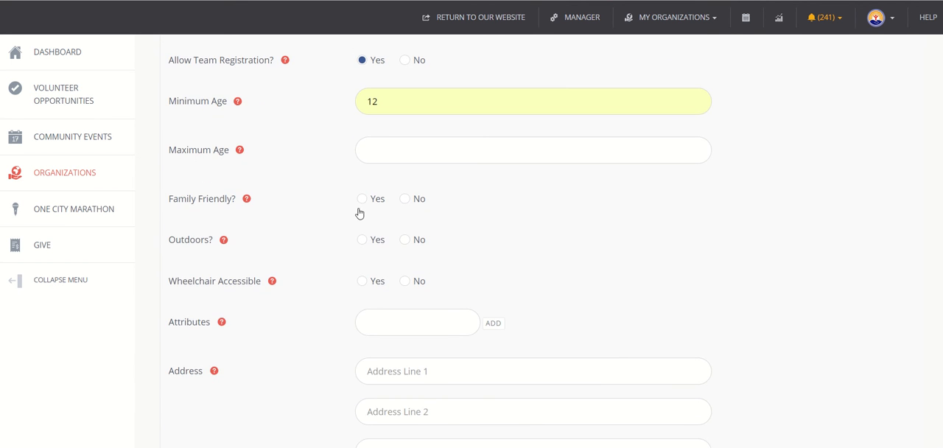
{"action": "left_click", "coordinate": [363, 203]}
{"action": "scroll", "coordinate": [322, 259], "scroll_direction": "down", "scroll_amount": 1}
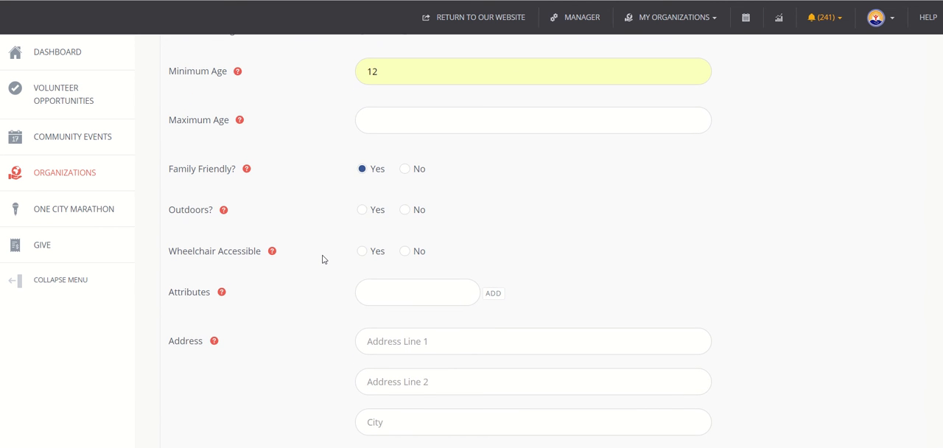
{"action": "left_click", "coordinate": [366, 212]}
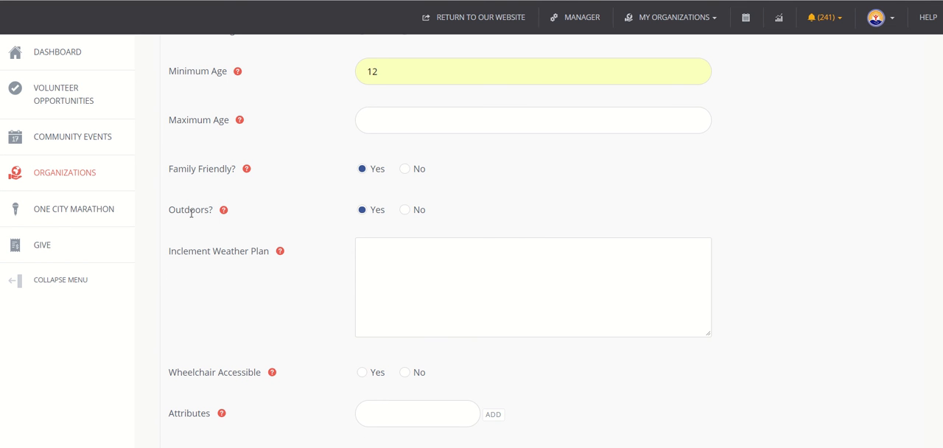
Enter "Rain or shine" as the need's inclement weather plan
{"action": "left_click", "coordinate": [399, 276]}
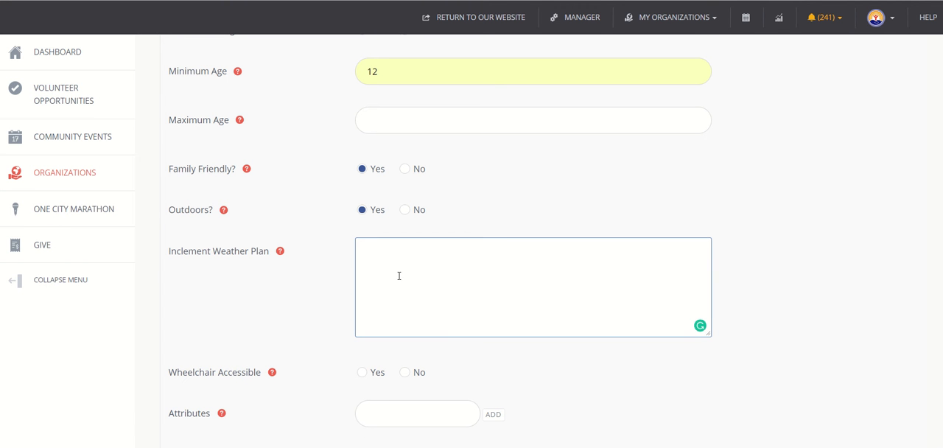
{"action": "type", "text": "Rain or shine"}
{"action": "scroll", "coordinate": [395, 283], "scroll_direction": "down", "scroll_amount": 2}
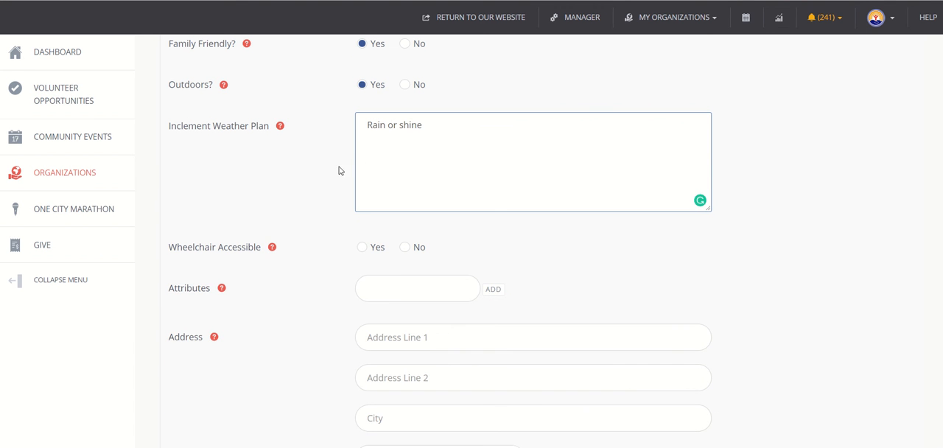
{"action": "left_click", "coordinate": [336, 210]}
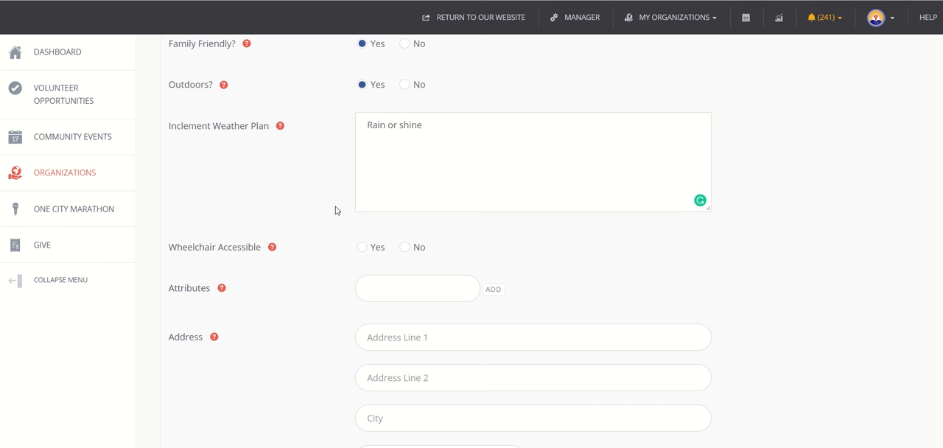
Mark the need as wheelchair accessible and add the attributes "bring work gloves" and "bring water"
{"action": "scroll", "coordinate": [336, 211], "scroll_direction": "down", "scroll_amount": 1}
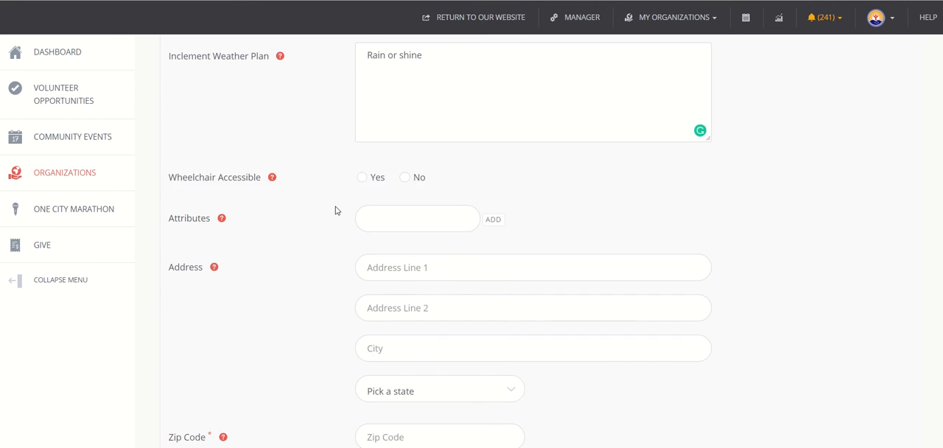
{"action": "left_click", "coordinate": [360, 170]}
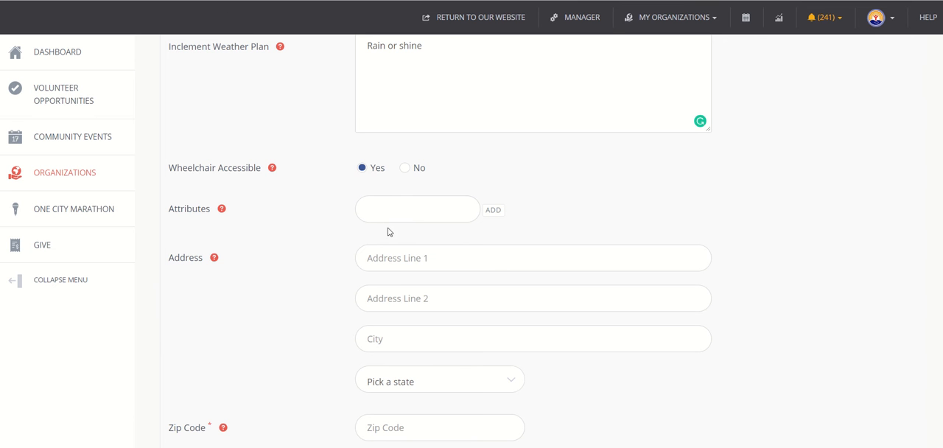
{"action": "left_click", "coordinate": [411, 208]}
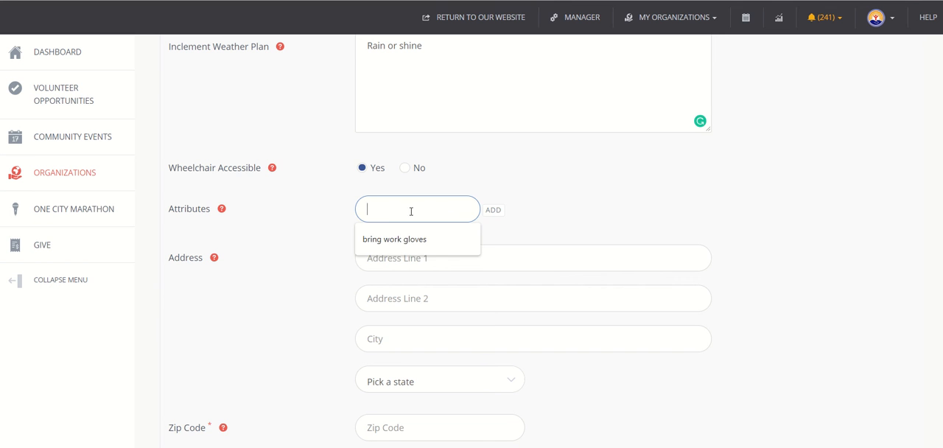
{"action": "left_click", "coordinate": [412, 241]}
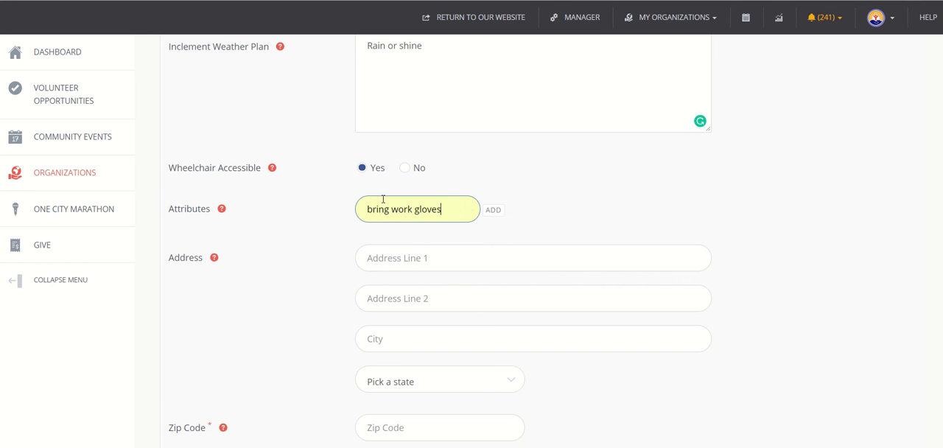
{"action": "left_click", "coordinate": [493, 211]}
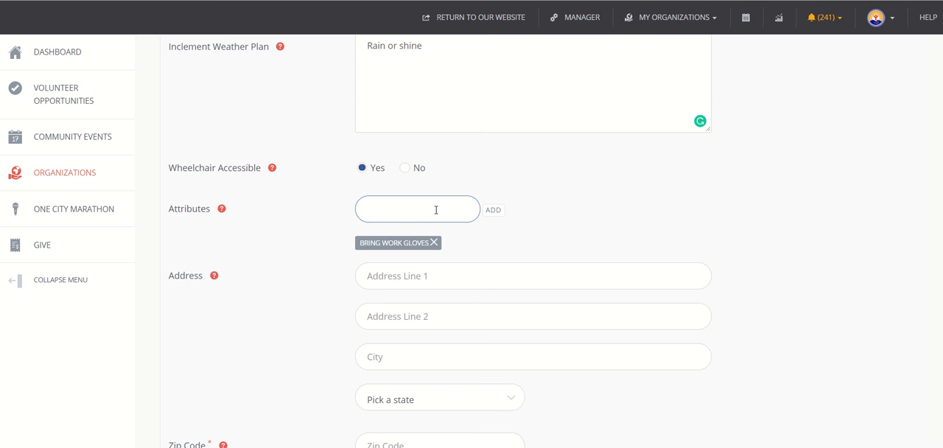
{"action": "type", "text": "bring water"}
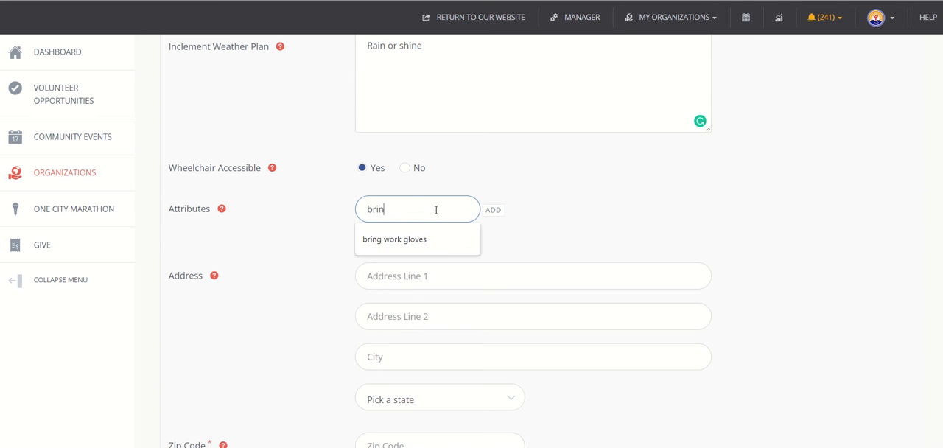
{"action": "left_click", "coordinate": [496, 212]}
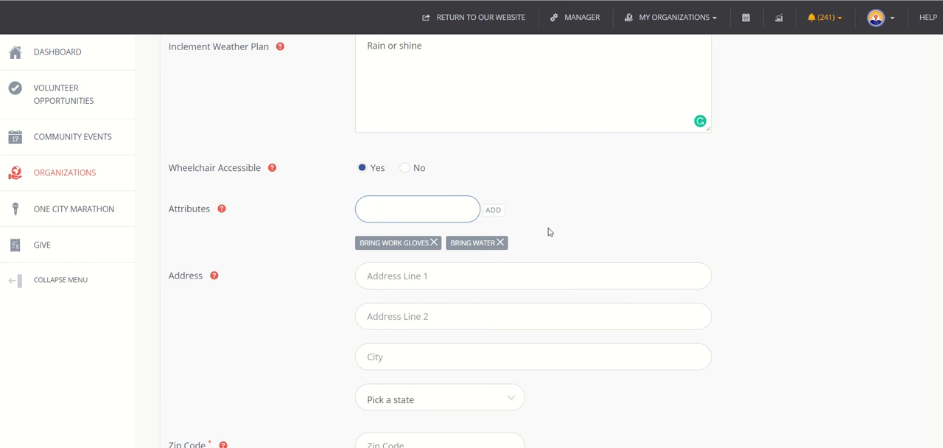
Enter 23606 as the need's zip code, leaving the street address lines empty
{"action": "scroll", "coordinate": [549, 232], "scroll_direction": "down", "scroll_amount": 3}
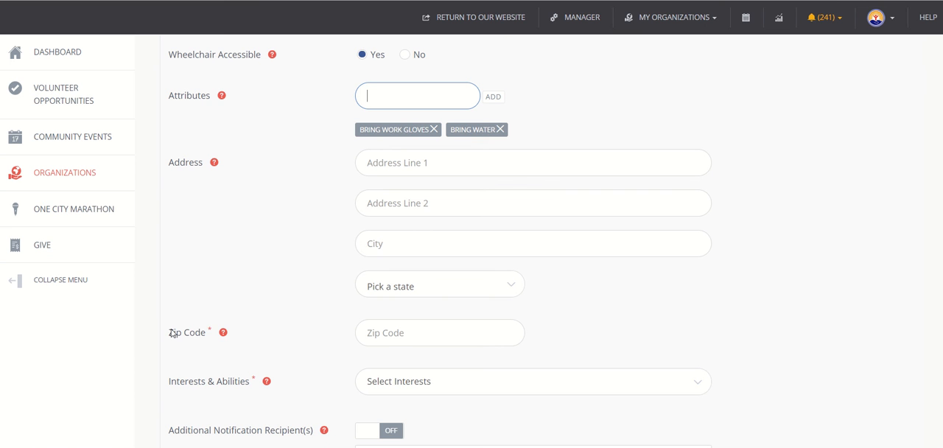
{"action": "left_click", "coordinate": [386, 332]}
{"action": "type", "text": "23606"}
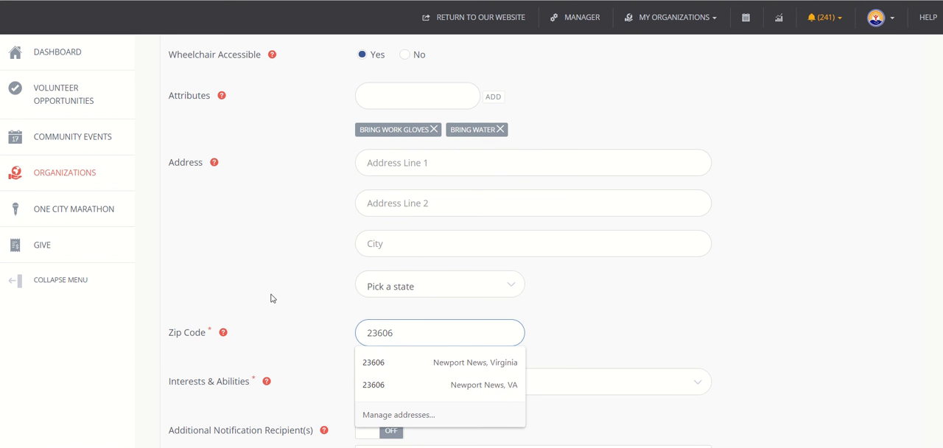
{"action": "left_click", "coordinate": [270, 297]}
{"action": "left_click", "coordinate": [398, 163]}
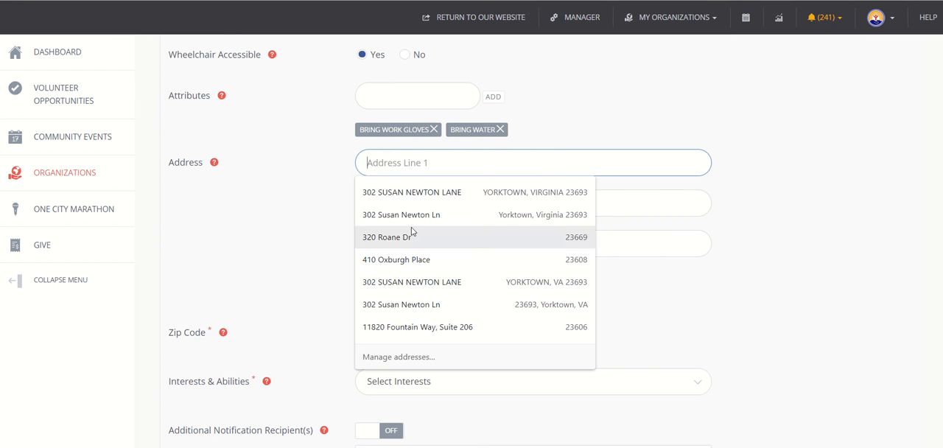
{"action": "left_click", "coordinate": [322, 221]}
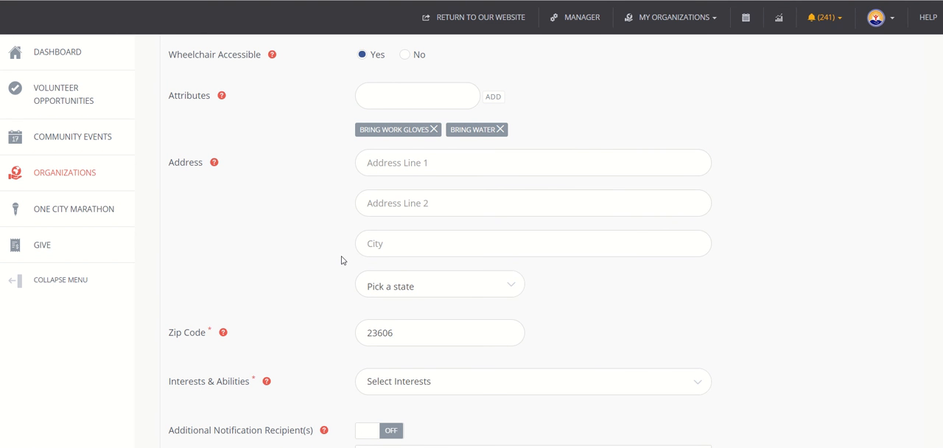
Add "In-Kind" to the need's interests and abilities
{"action": "scroll", "coordinate": [341, 260], "scroll_direction": "down", "scroll_amount": 2}
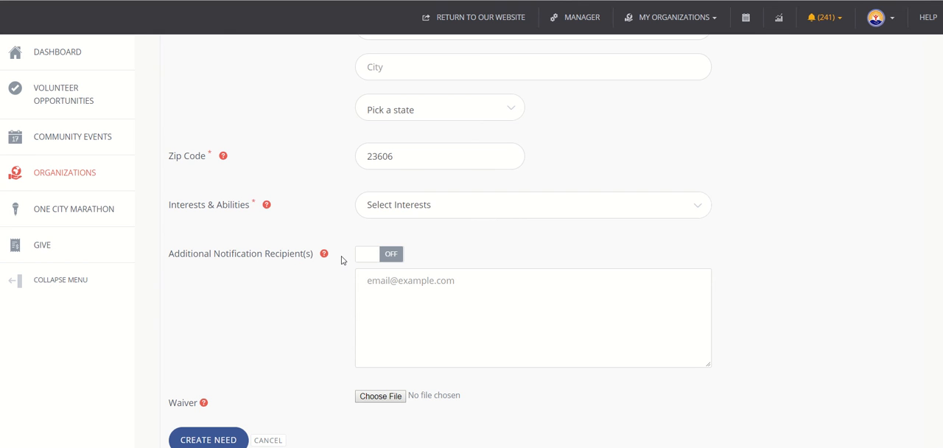
{"action": "left_click", "coordinate": [389, 212]}
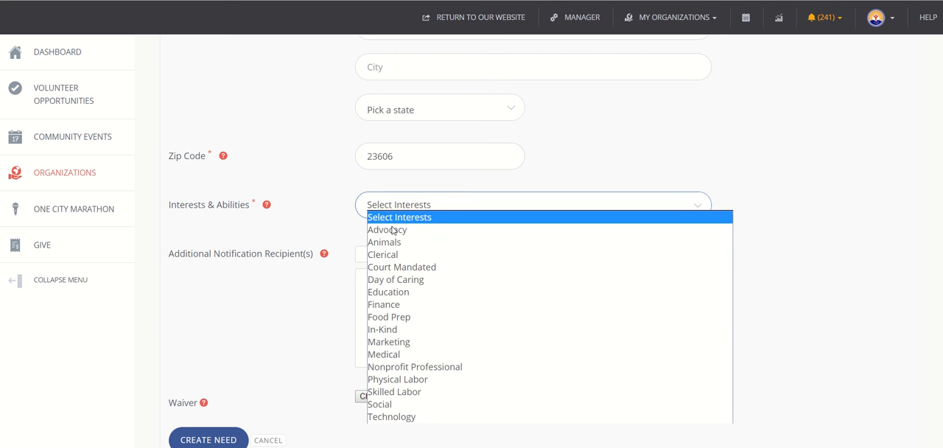
{"action": "left_click", "coordinate": [406, 332]}
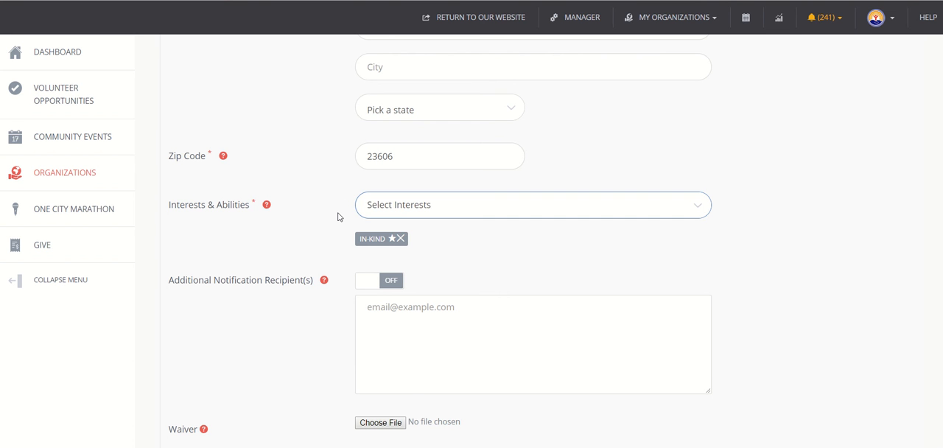
{"action": "left_click", "coordinate": [339, 217]}
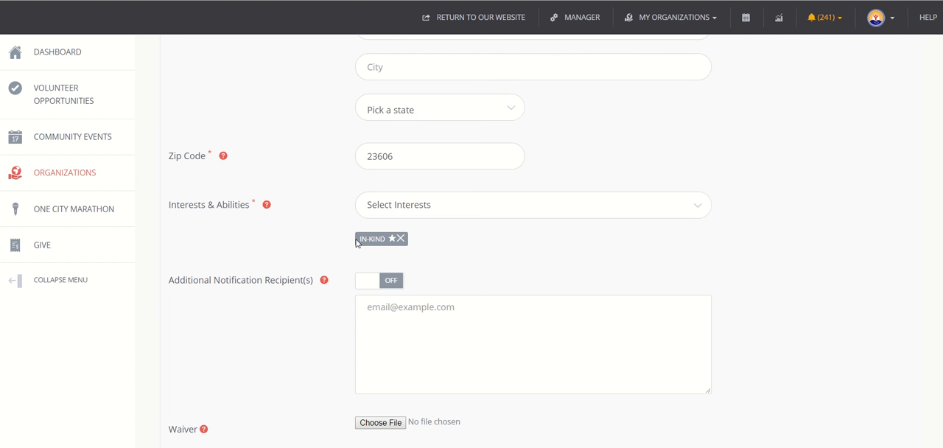
Create the need without additional notification recipients or a waiver file
{"action": "scroll", "coordinate": [357, 244], "scroll_direction": "down", "scroll_amount": 2}
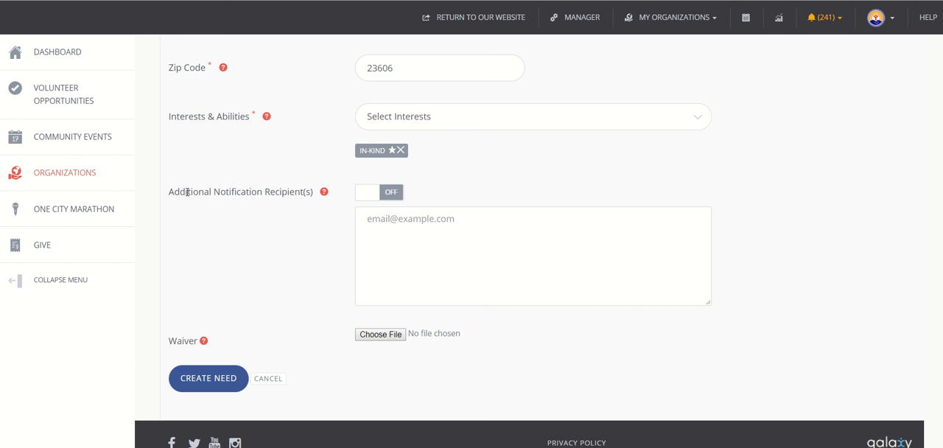
{"action": "left_click_drag", "start_coordinate": [181, 192], "coordinate": [311, 194]}
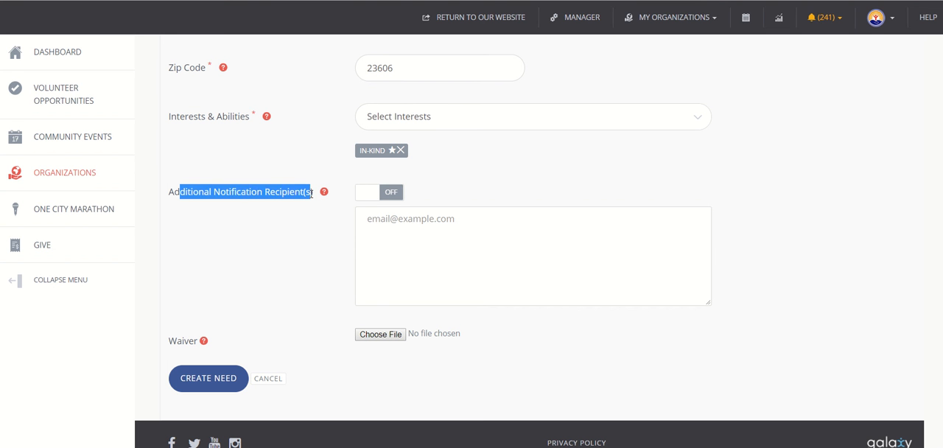
{"action": "left_click", "coordinate": [376, 220]}
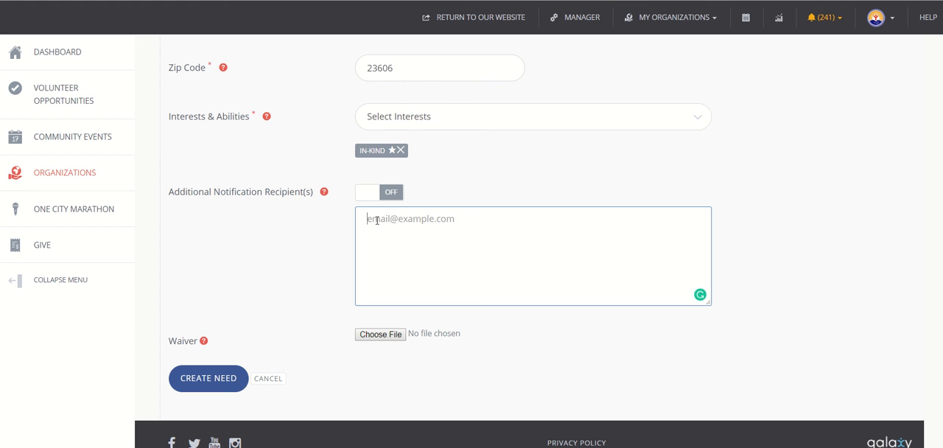
{"action": "scroll", "coordinate": [305, 310], "scroll_direction": "down", "scroll_amount": 1}
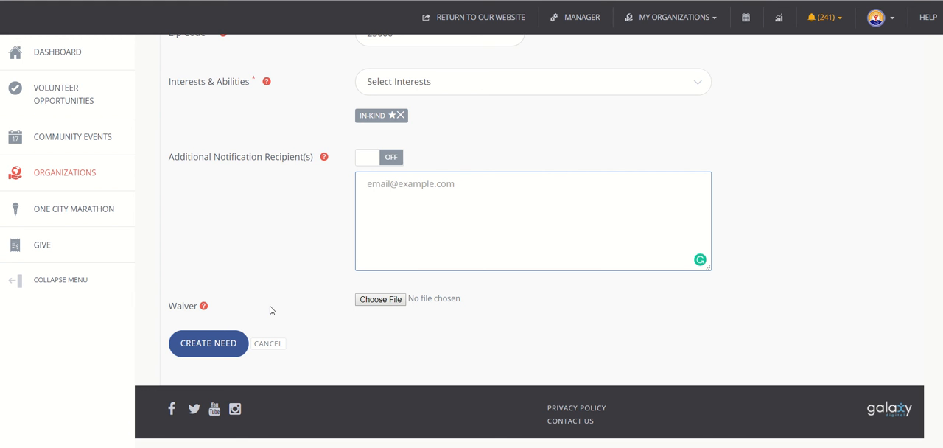
{"action": "left_click", "coordinate": [218, 345]}
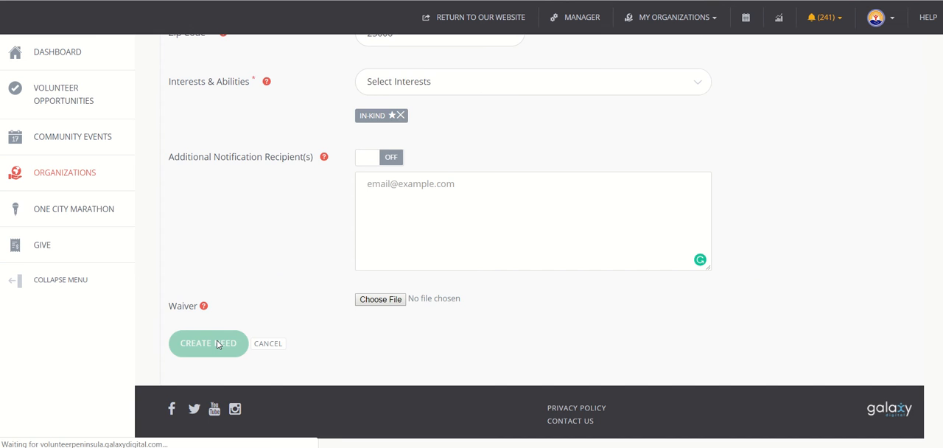
Review the created need's details, from its title down to the clone and deactivate options and the user groups section
{"action": "scroll", "coordinate": [216, 344], "scroll_direction": "down", "scroll_amount": 4}
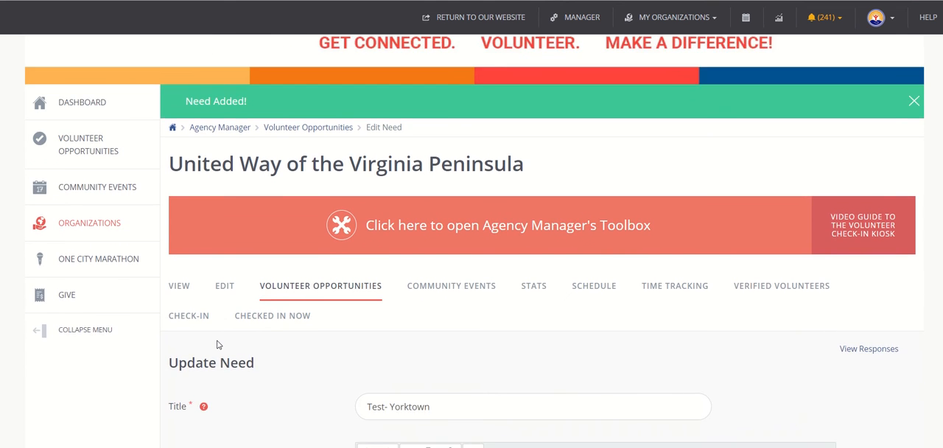
{"action": "scroll", "coordinate": [217, 344], "scroll_direction": "down", "scroll_amount": 1}
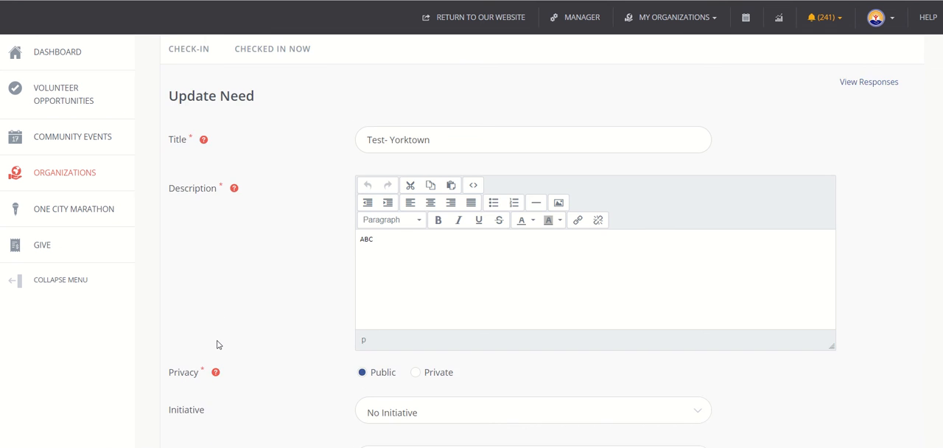
{"action": "scroll", "coordinate": [218, 345], "scroll_direction": "down", "scroll_amount": 6}
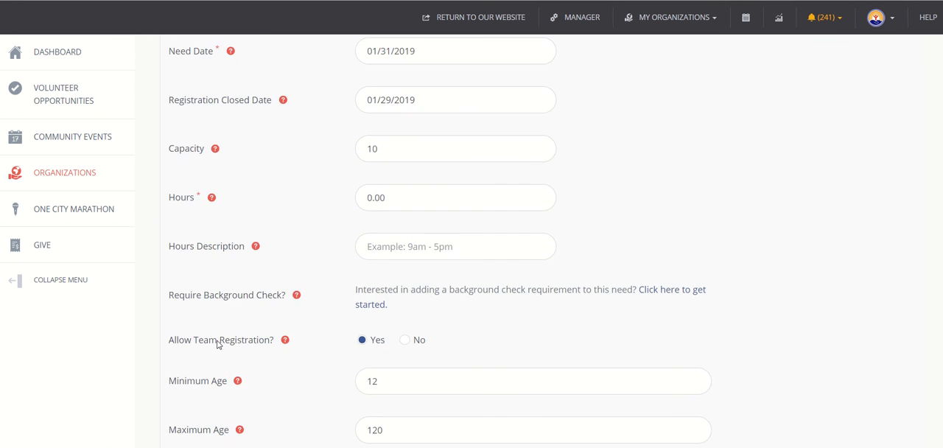
{"action": "scroll", "coordinate": [217, 344], "scroll_direction": "down", "scroll_amount": 6}
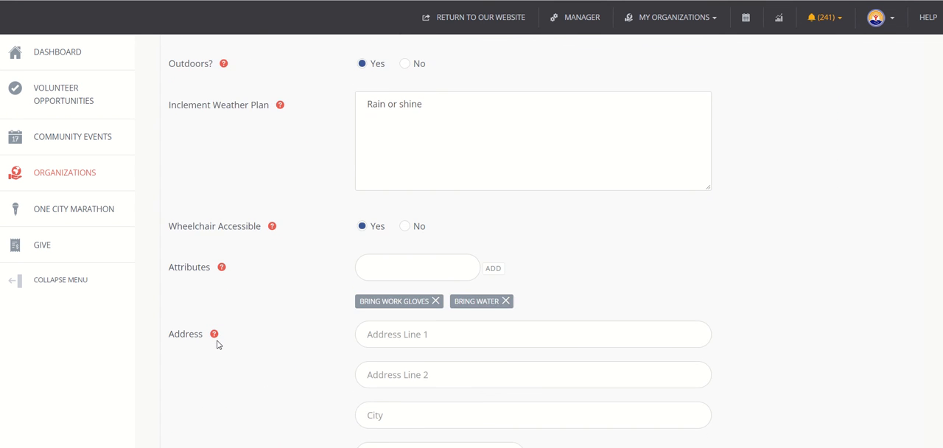
{"action": "scroll", "coordinate": [217, 344], "scroll_direction": "down", "scroll_amount": 7}
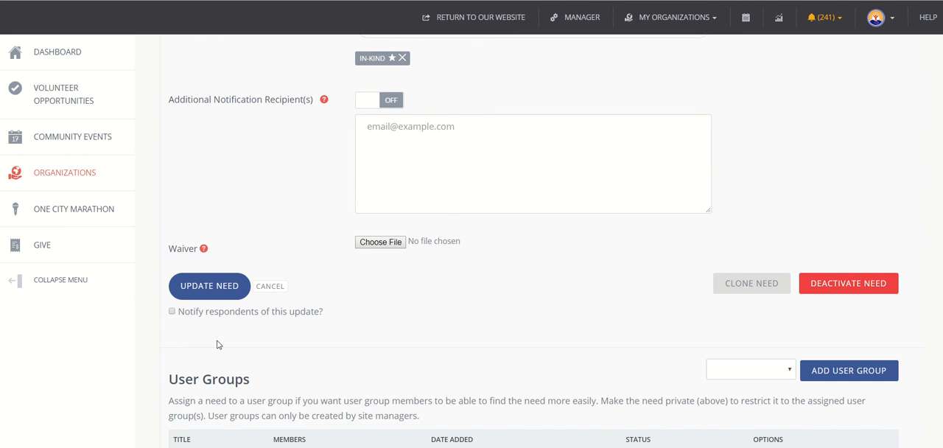
{"action": "scroll", "coordinate": [218, 344], "scroll_direction": "down", "scroll_amount": 1}
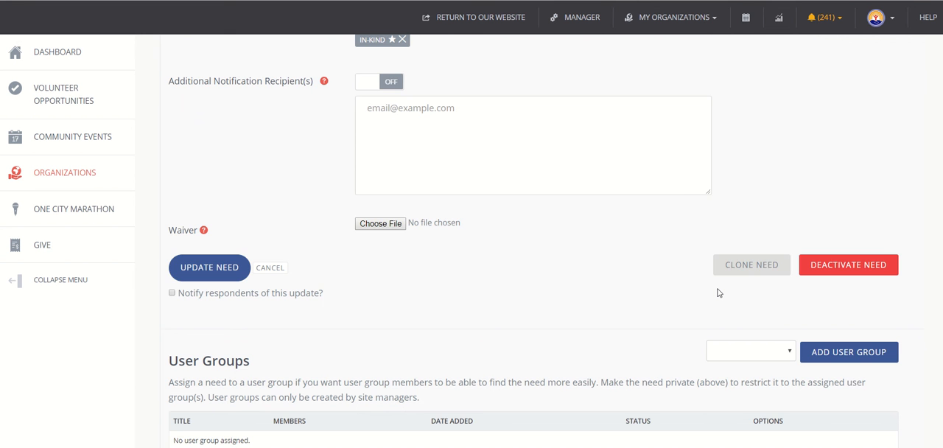
{"action": "scroll", "coordinate": [720, 293], "scroll_direction": "down", "scroll_amount": 2}
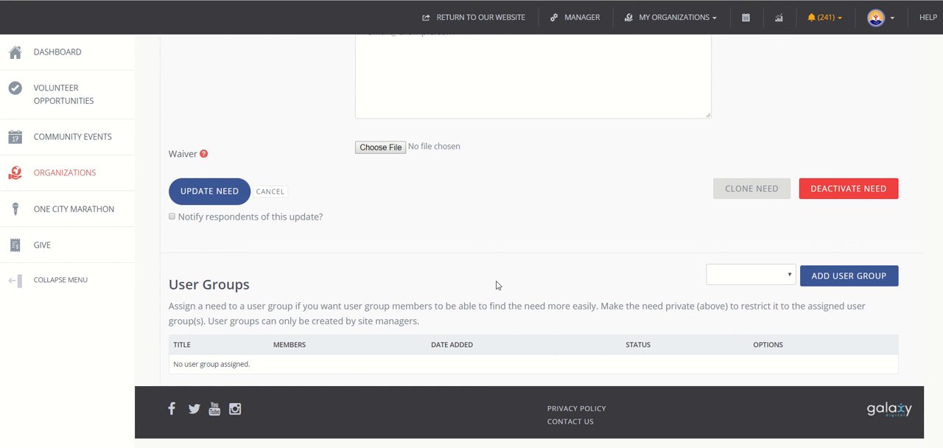
Clone the "Test- Yorktown" need and confirm the cloning
{"action": "scroll", "coordinate": [505, 302], "scroll_direction": "up", "scroll_amount": 3}
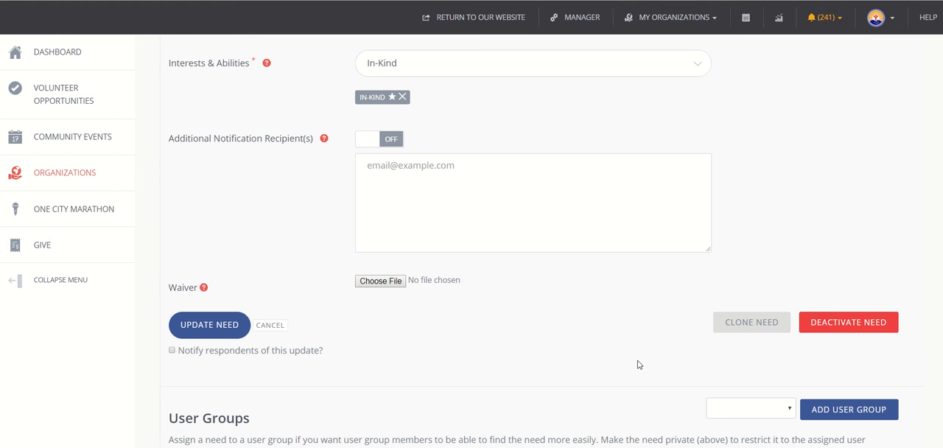
{"action": "left_click", "coordinate": [753, 329]}
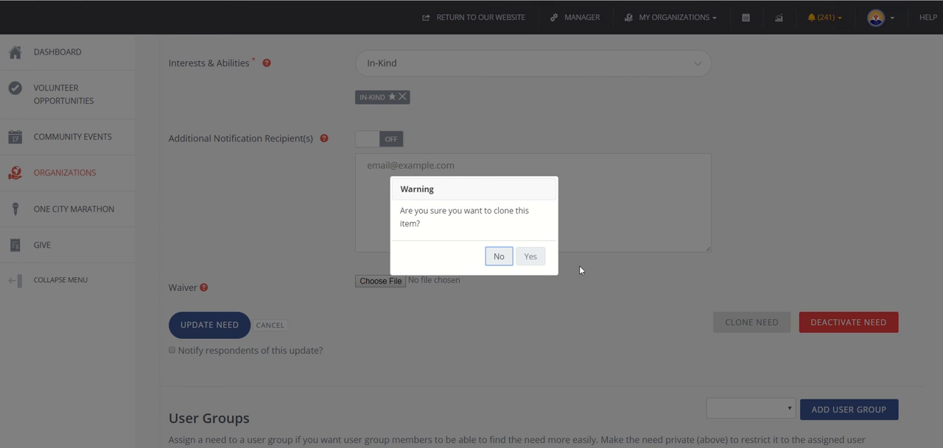
{"action": "left_click", "coordinate": [536, 260]}
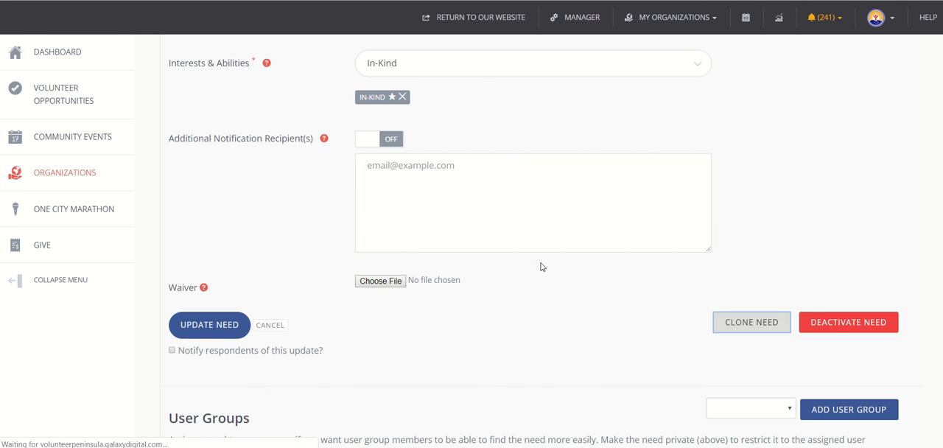
Change the cloned need's title to "Test- Newport News"
{"action": "scroll", "coordinate": [541, 266], "scroll_direction": "down", "scroll_amount": 3}
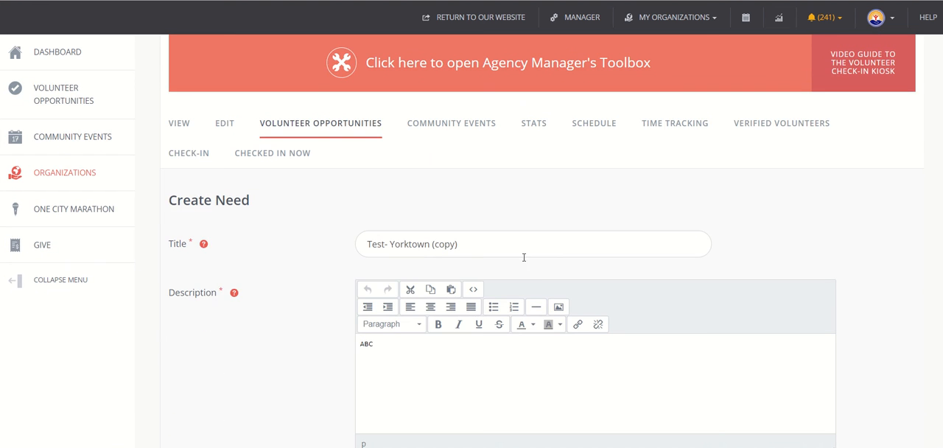
{"action": "left_click", "coordinate": [521, 249]}
{"action": "key", "text": "BackSpace"}
{"action": "key", "text": "BackSpace"}
{"action": "key", "text": "BackSpace"}
{"action": "key", "text": "BackSpace"}
{"action": "key", "text": "BackSpace"}
{"action": "key", "text": "BackSpace"}
{"action": "key", "text": "BackSpace"}
{"action": "key", "text": "BackSpace"}
{"action": "key", "text": "BackSpace"}
{"action": "key", "text": "BackSpace"}
{"action": "key", "text": "BackSpace"}
{"action": "key", "text": "BackSpace"}
{"action": "key", "text": "BackSpace"}
{"action": "key", "text": "BackSpace"}
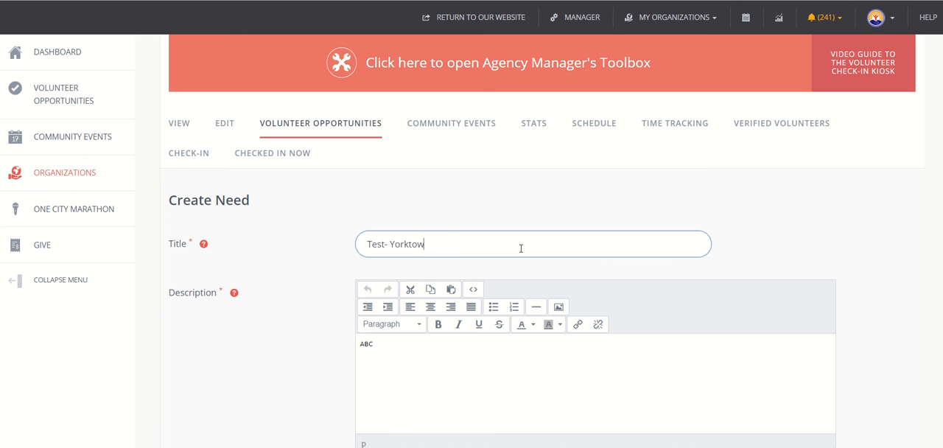
{"action": "key", "text": "BackSpace"}
{"action": "type", "text": "Newport News"}
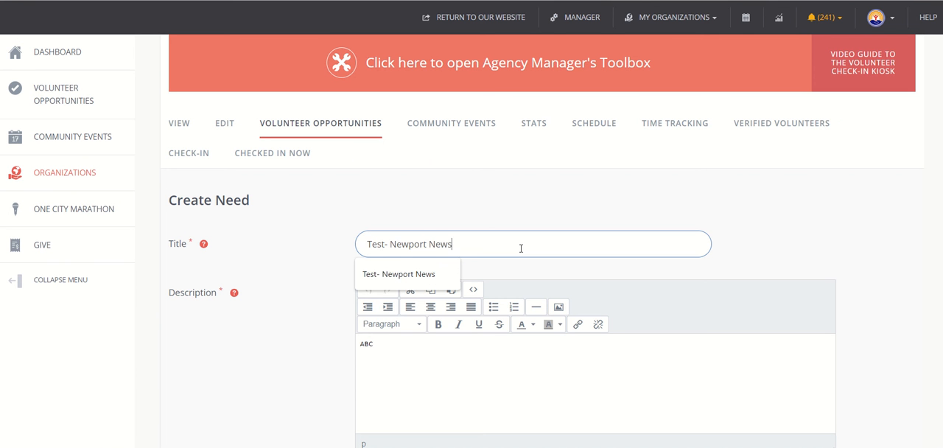
{"action": "key", "text": "Tab"}
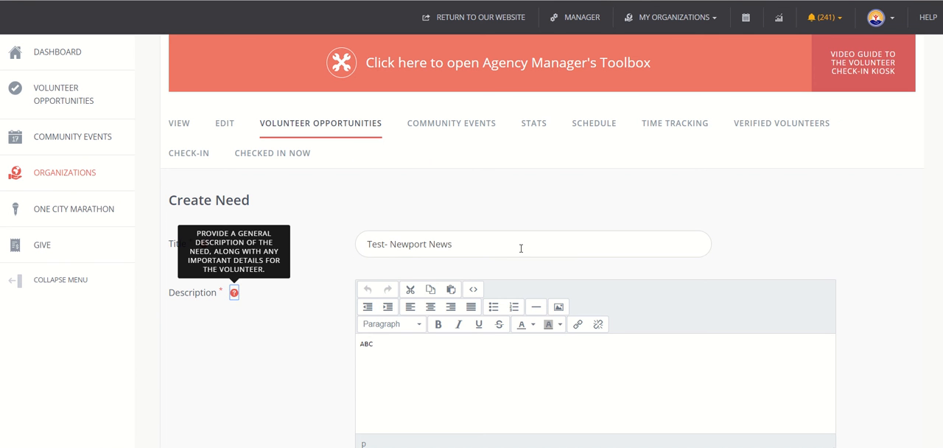
Set the cloned need's capacity to 15
{"action": "left_click", "coordinate": [477, 358]}
{"action": "scroll", "coordinate": [477, 358], "scroll_direction": "down", "scroll_amount": 1}
{"action": "scroll", "coordinate": [477, 358], "scroll_direction": "down", "scroll_amount": 2}
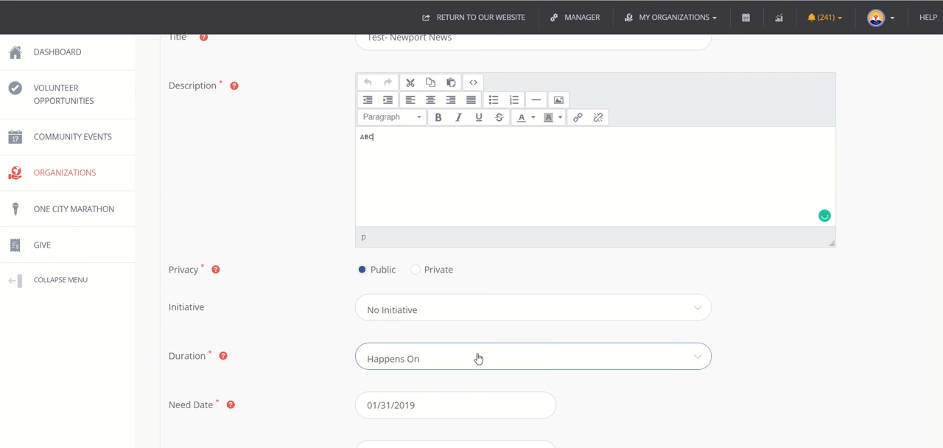
{"action": "scroll", "coordinate": [477, 358], "scroll_direction": "down", "scroll_amount": 3}
{"action": "scroll", "coordinate": [477, 358], "scroll_direction": "down", "scroll_amount": 3}
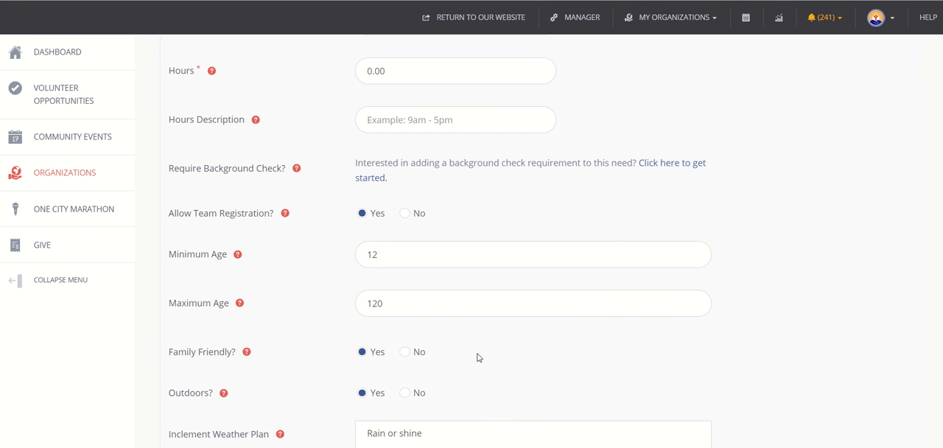
{"action": "scroll", "coordinate": [478, 358], "scroll_direction": "up", "scroll_amount": 3}
{"action": "left_click", "coordinate": [404, 256]}
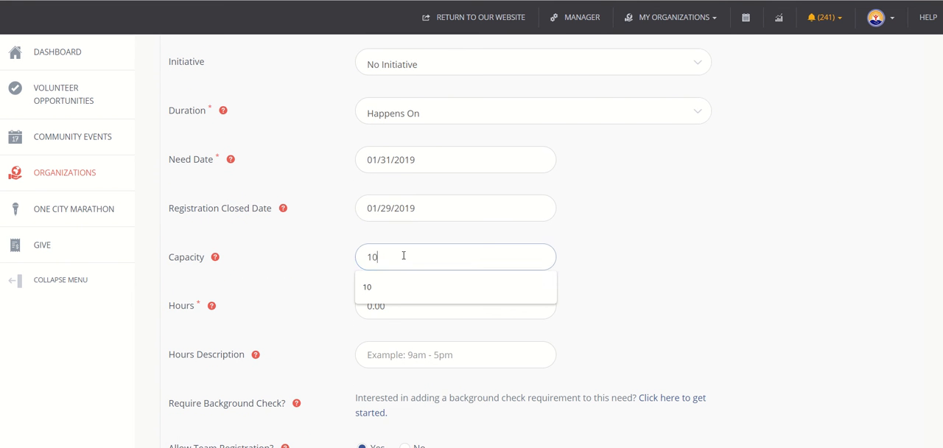
{"action": "key", "text": "BackSpace"}
{"action": "type", "text": "5"}
{"action": "left_click", "coordinate": [659, 283]}
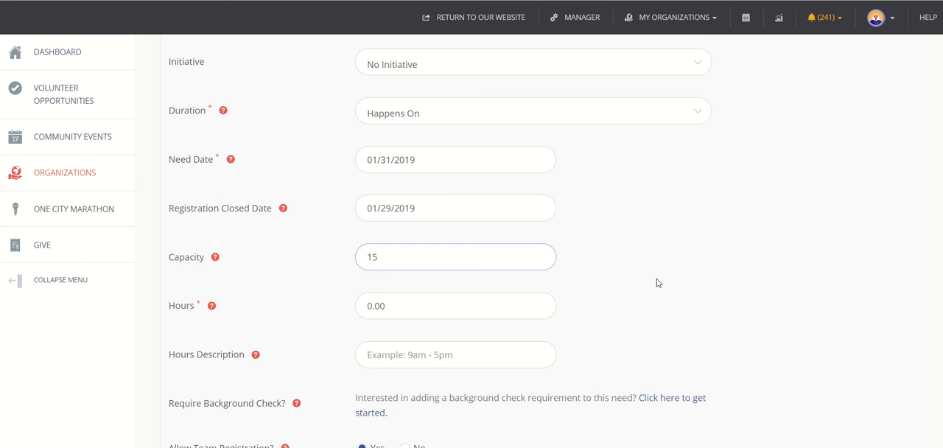
Create the "Test- Newport News" need with the remaining cloned settings kept
{"action": "scroll", "coordinate": [658, 284], "scroll_direction": "down", "scroll_amount": 3}
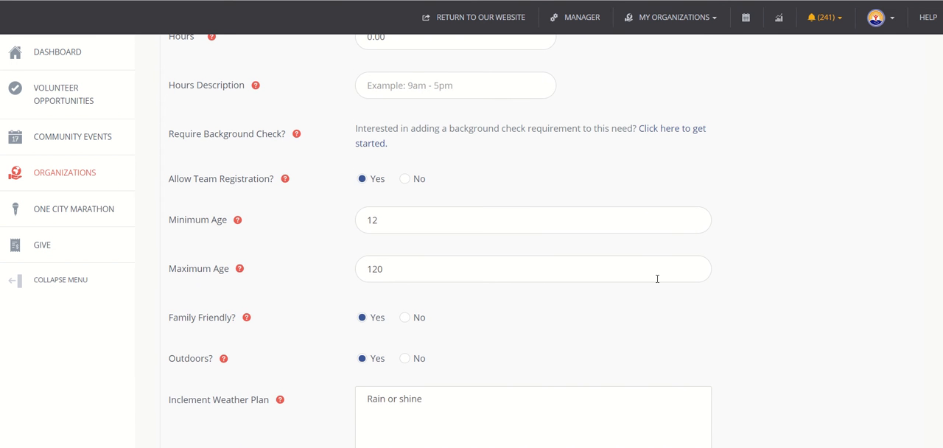
{"action": "scroll", "coordinate": [657, 279], "scroll_direction": "down", "scroll_amount": 5}
{"action": "scroll", "coordinate": [659, 283], "scroll_direction": "down", "scroll_amount": 5}
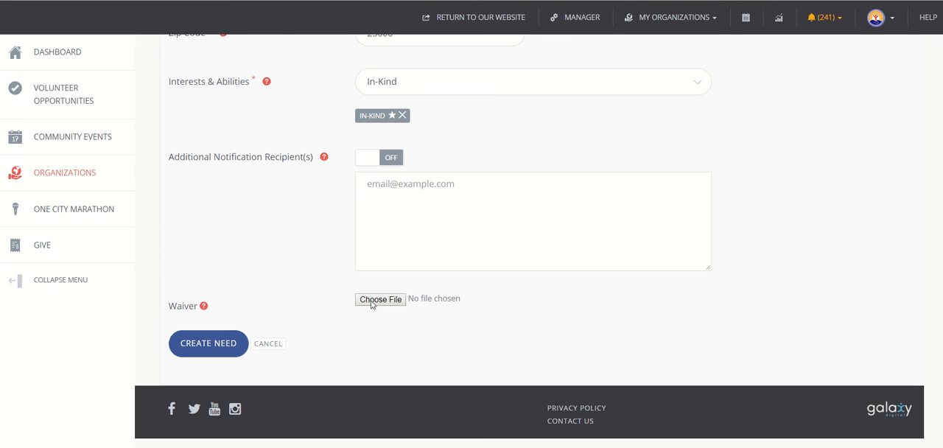
{"action": "left_click", "coordinate": [207, 351]}
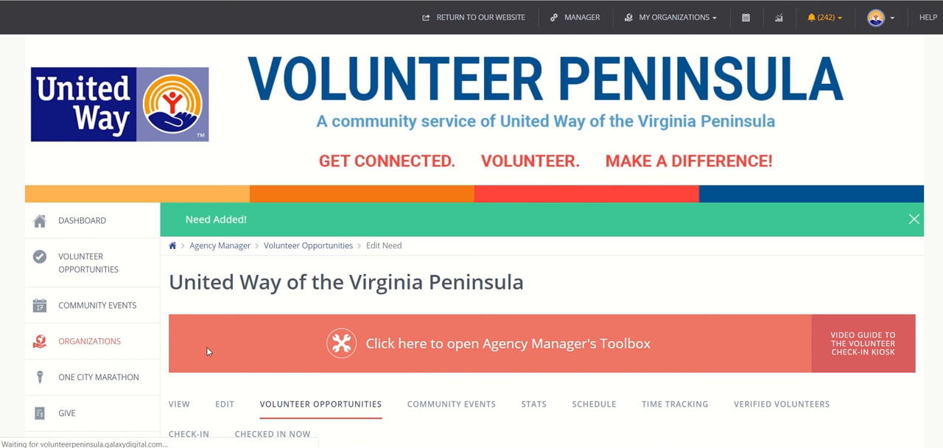
{"action": "scroll", "coordinate": [207, 352], "scroll_direction": "down", "scroll_amount": 2}
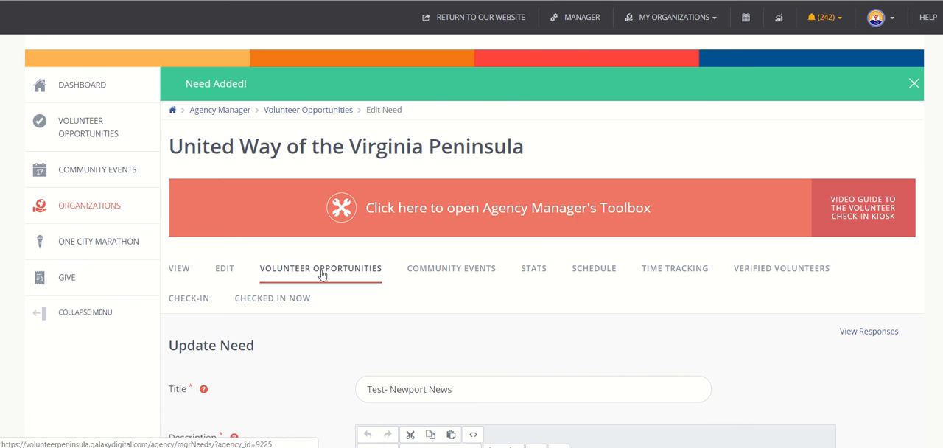
Go to the organization's volunteer opportunities list and look over the three test needs
{"action": "left_click", "coordinate": [321, 270]}
{"action": "scroll", "coordinate": [322, 275], "scroll_direction": "down", "scroll_amount": 4}
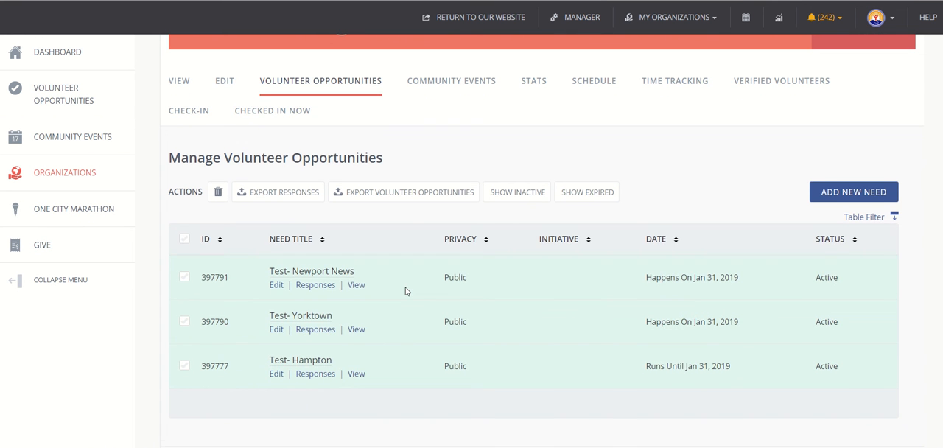
{"action": "scroll", "coordinate": [405, 292], "scroll_direction": "down", "scroll_amount": 1}
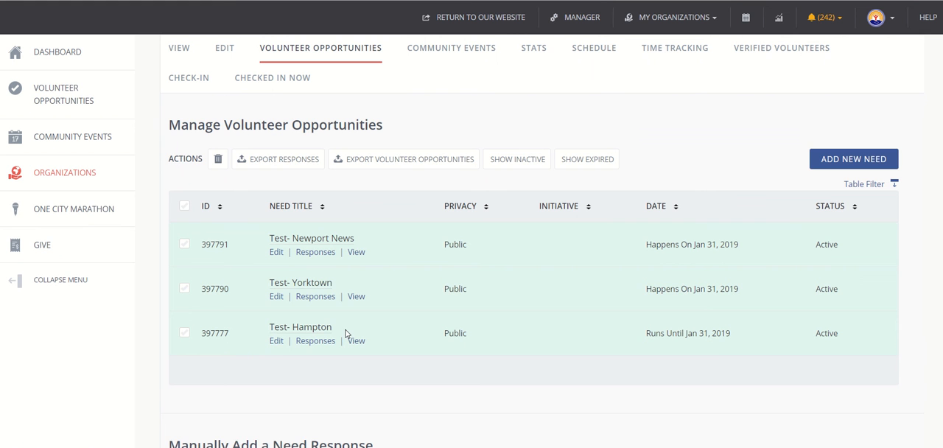
Open the "Test- Hampton" need for editing and review its form, including the clone and deactivate options
{"action": "left_click", "coordinate": [278, 342]}
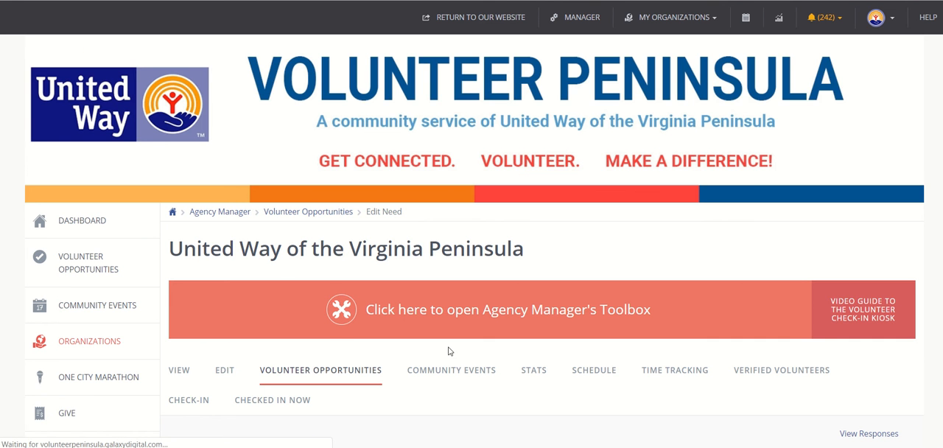
{"action": "scroll", "coordinate": [449, 351], "scroll_direction": "down", "scroll_amount": 15}
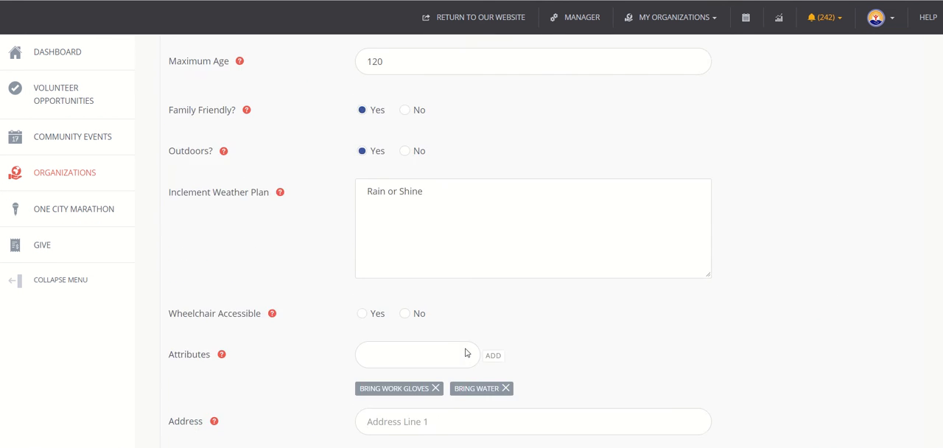
{"action": "scroll", "coordinate": [465, 353], "scroll_direction": "down", "scroll_amount": 10}
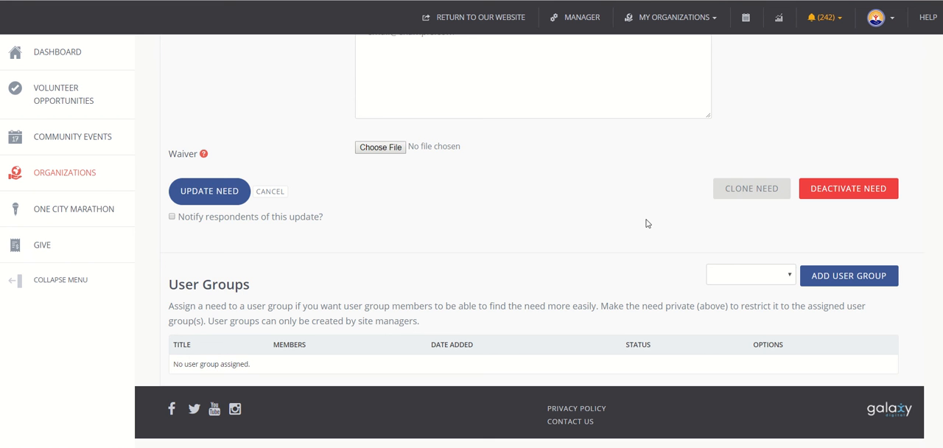
{"action": "scroll", "coordinate": [648, 223], "scroll_direction": "up", "scroll_amount": 8}
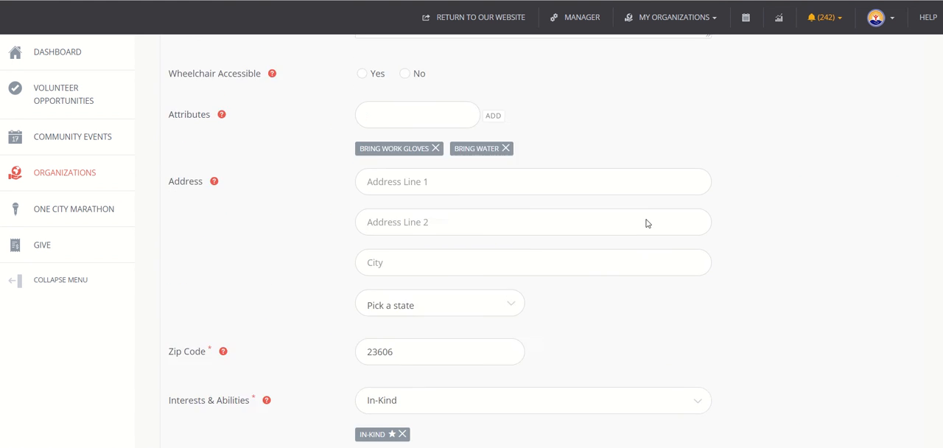
{"action": "scroll", "coordinate": [647, 223], "scroll_direction": "up", "scroll_amount": 15}
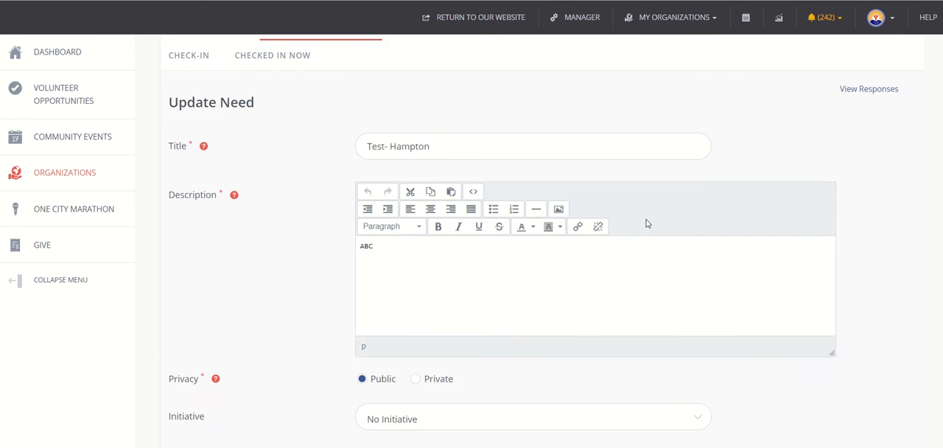
{"action": "scroll", "coordinate": [648, 224], "scroll_direction": "up", "scroll_amount": 2}
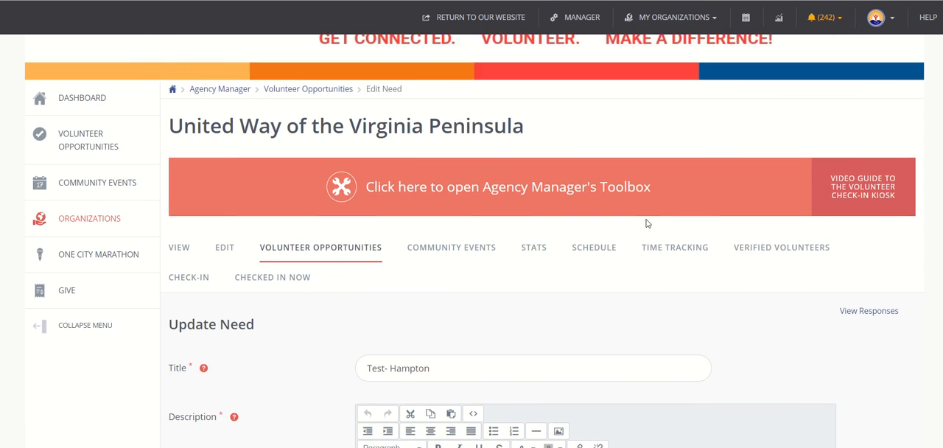
Return to the volunteer opportunities list, check the responses to "Test- Newport News" and close them
{"action": "left_click", "coordinate": [324, 251]}
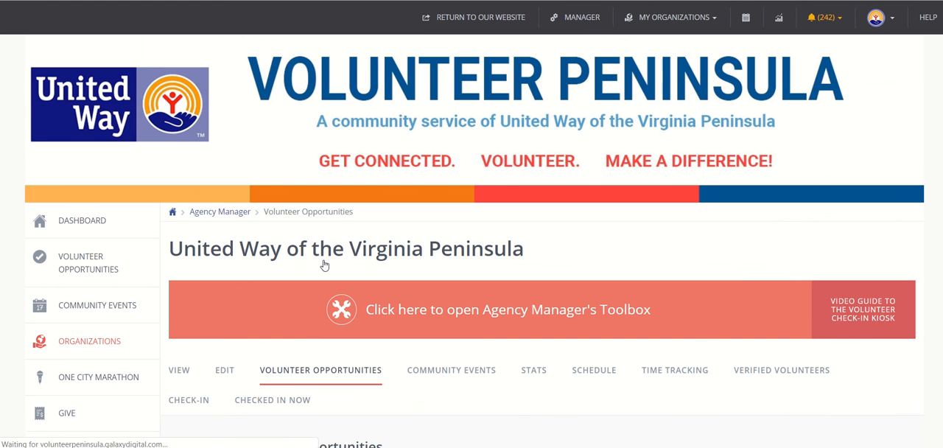
{"action": "scroll", "coordinate": [324, 265], "scroll_direction": "down", "scroll_amount": 3}
{"action": "scroll", "coordinate": [325, 265], "scroll_direction": "down", "scroll_amount": 3}
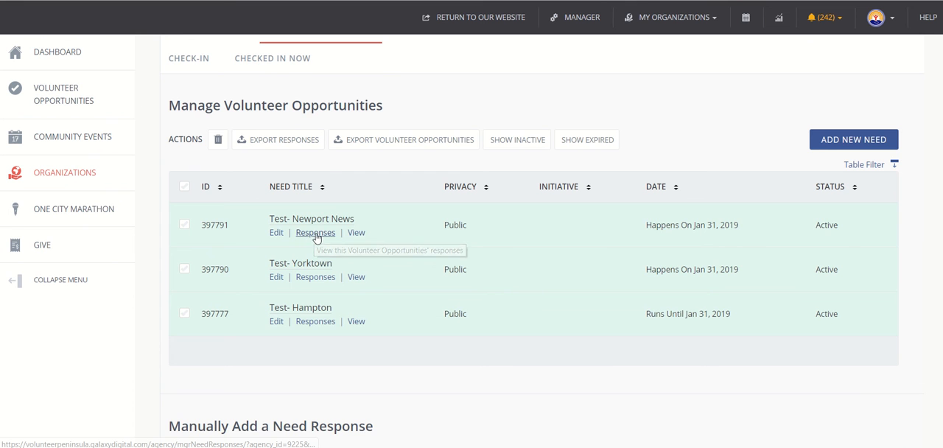
{"action": "left_click", "coordinate": [315, 233]}
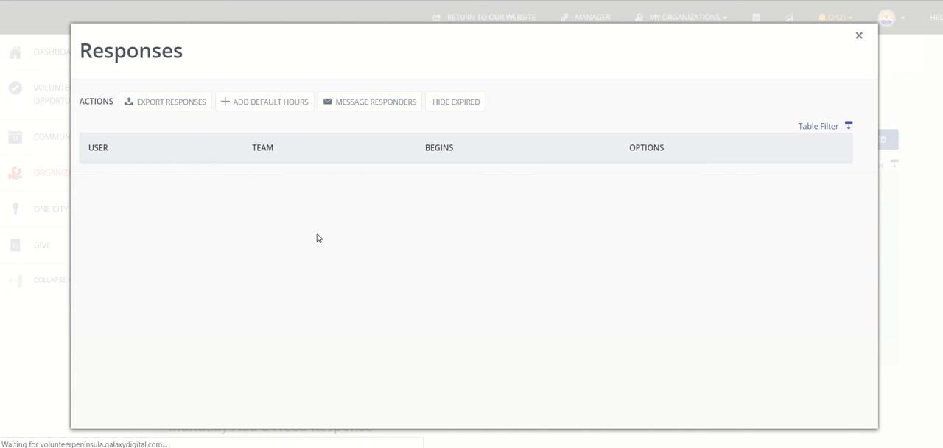
{"action": "left_click", "coordinate": [859, 39]}
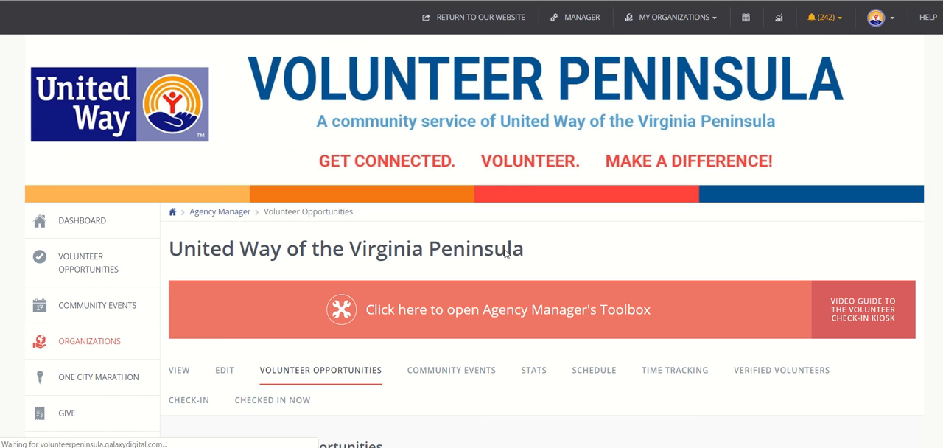
View the "Test- Newport News" need's public page from the volunteer opportunities list
{"action": "scroll", "coordinate": [436, 322], "scroll_direction": "down", "scroll_amount": 3}
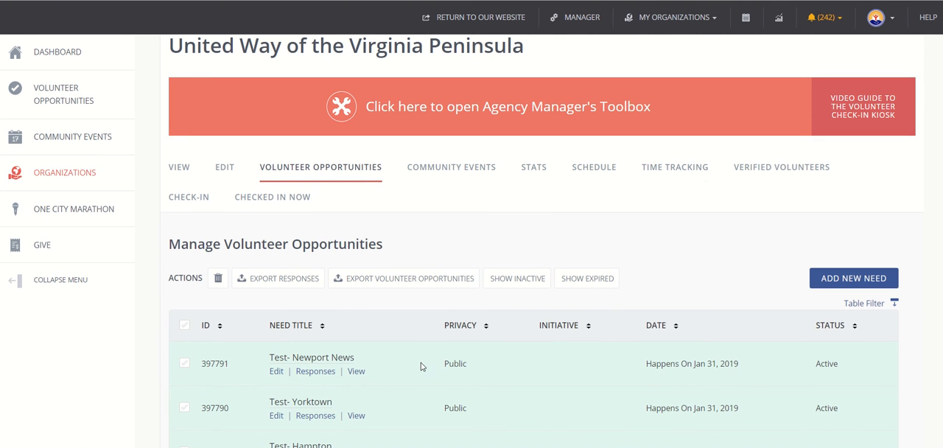
{"action": "scroll", "coordinate": [422, 366], "scroll_direction": "down", "scroll_amount": 2}
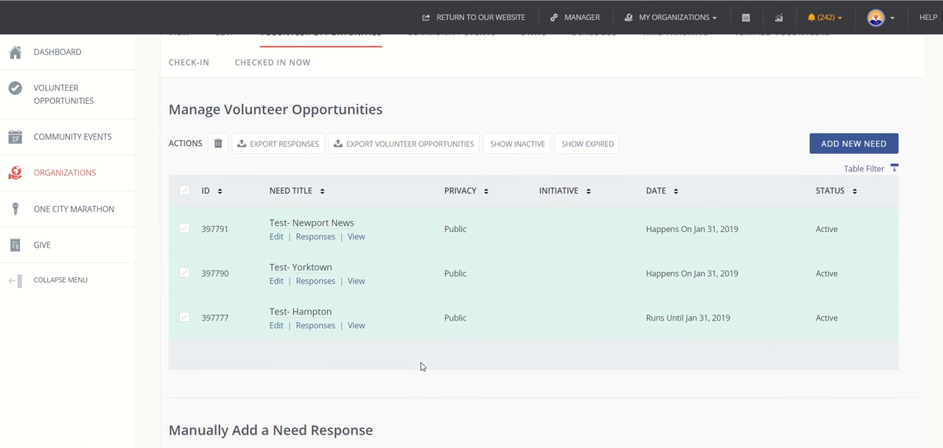
{"action": "left_click", "coordinate": [356, 237]}
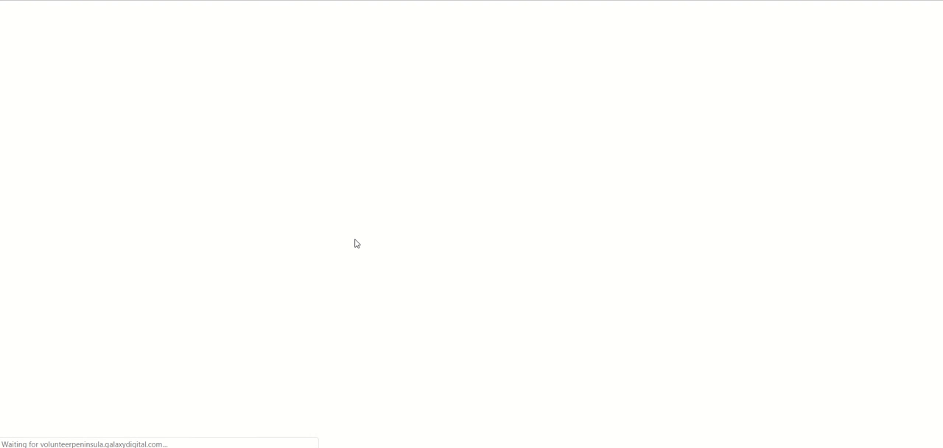
{"action": "scroll", "coordinate": [355, 243], "scroll_direction": "down", "scroll_amount": 3}
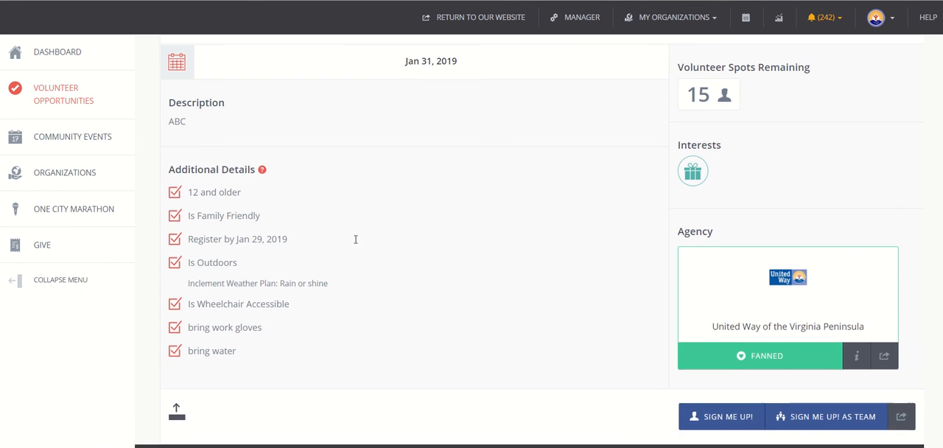
{"action": "scroll", "coordinate": [355, 243], "scroll_direction": "down", "scroll_amount": 1}
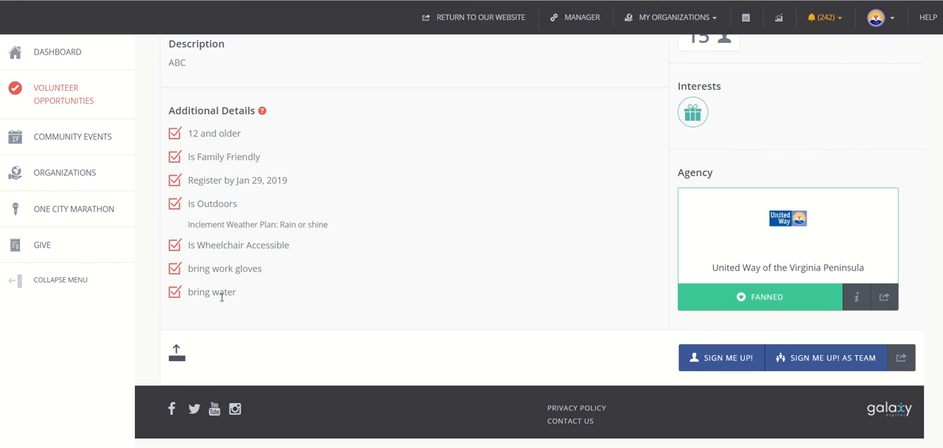
Examine the additional details, description, date and remaining volunteer spots on the "Test- Newport News" page
{"action": "left_click_drag", "start_coordinate": [182, 109], "coordinate": [299, 289]}
{"action": "left_click", "coordinate": [298, 289]}
{"action": "scroll", "coordinate": [302, 291], "scroll_direction": "up", "scroll_amount": 4}
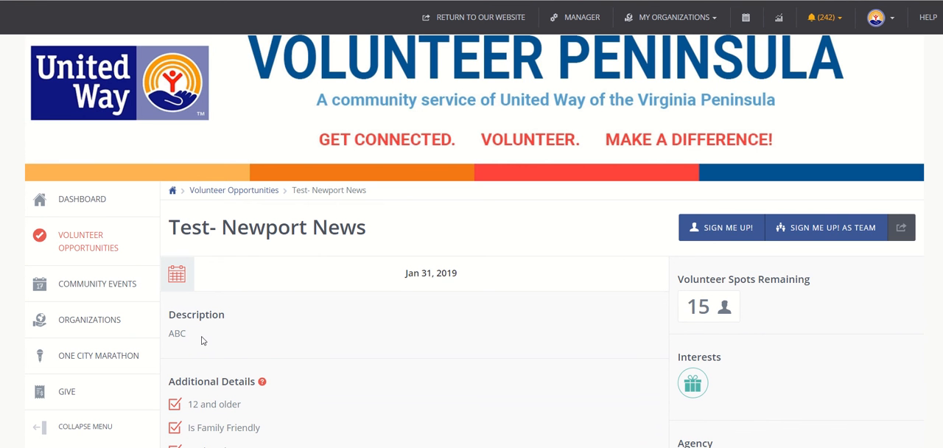
{"action": "scroll", "coordinate": [202, 338], "scroll_direction": "down", "scroll_amount": 2}
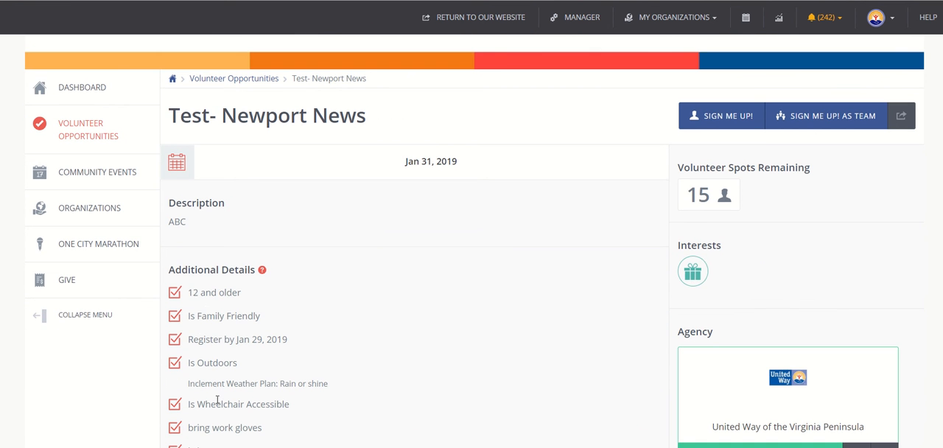
{"action": "scroll", "coordinate": [218, 350], "scroll_direction": "down", "scroll_amount": 1}
{"action": "scroll", "coordinate": [218, 350], "scroll_direction": "down", "scroll_amount": 2}
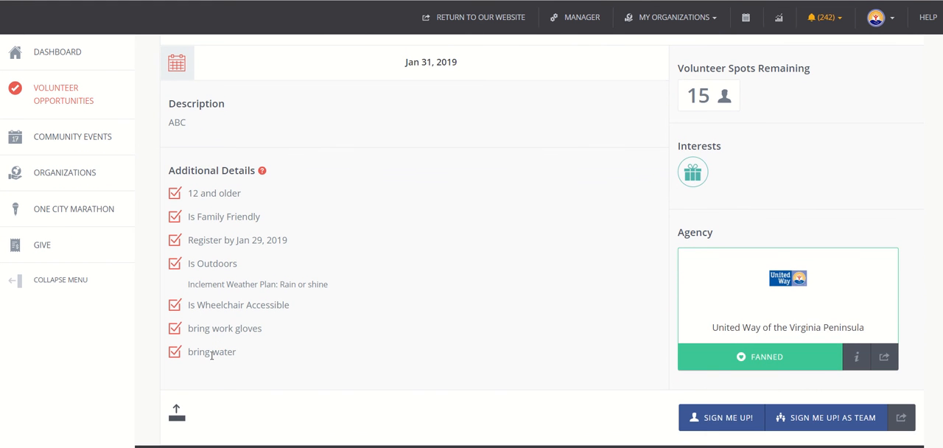
{"action": "scroll", "coordinate": [300, 272], "scroll_direction": "down", "scroll_amount": 2}
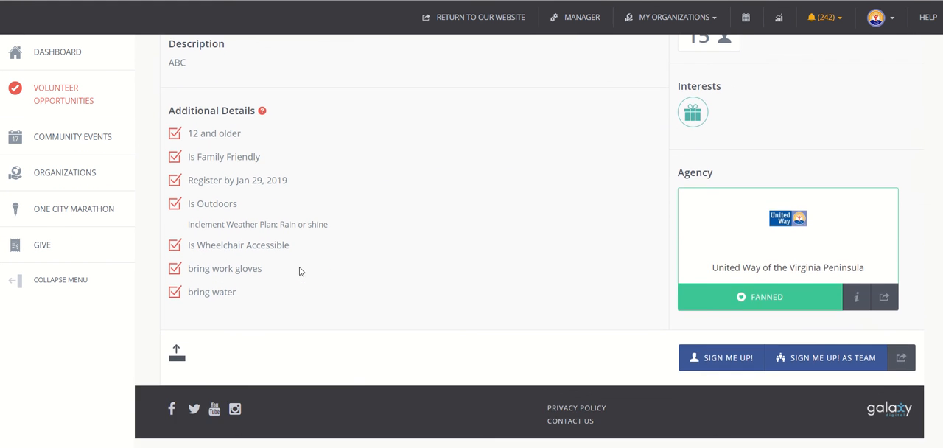
{"action": "scroll", "coordinate": [300, 272], "scroll_direction": "up", "scroll_amount": 3}
{"action": "scroll", "coordinate": [300, 272], "scroll_direction": "up", "scroll_amount": 2}
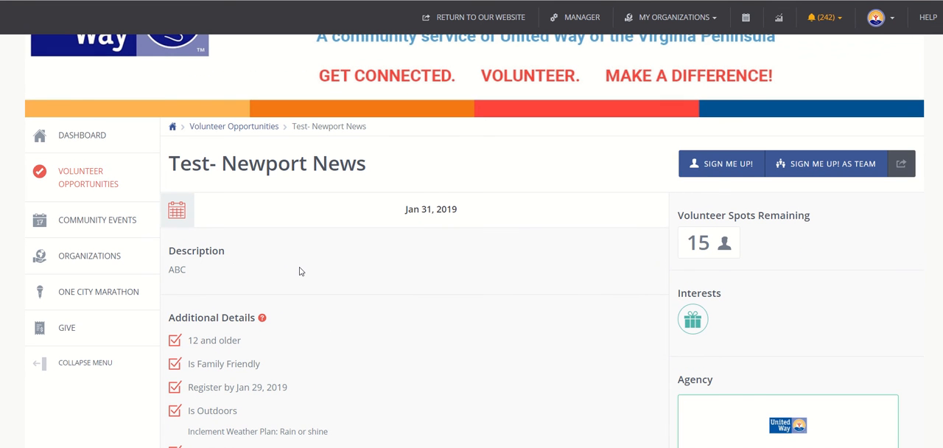